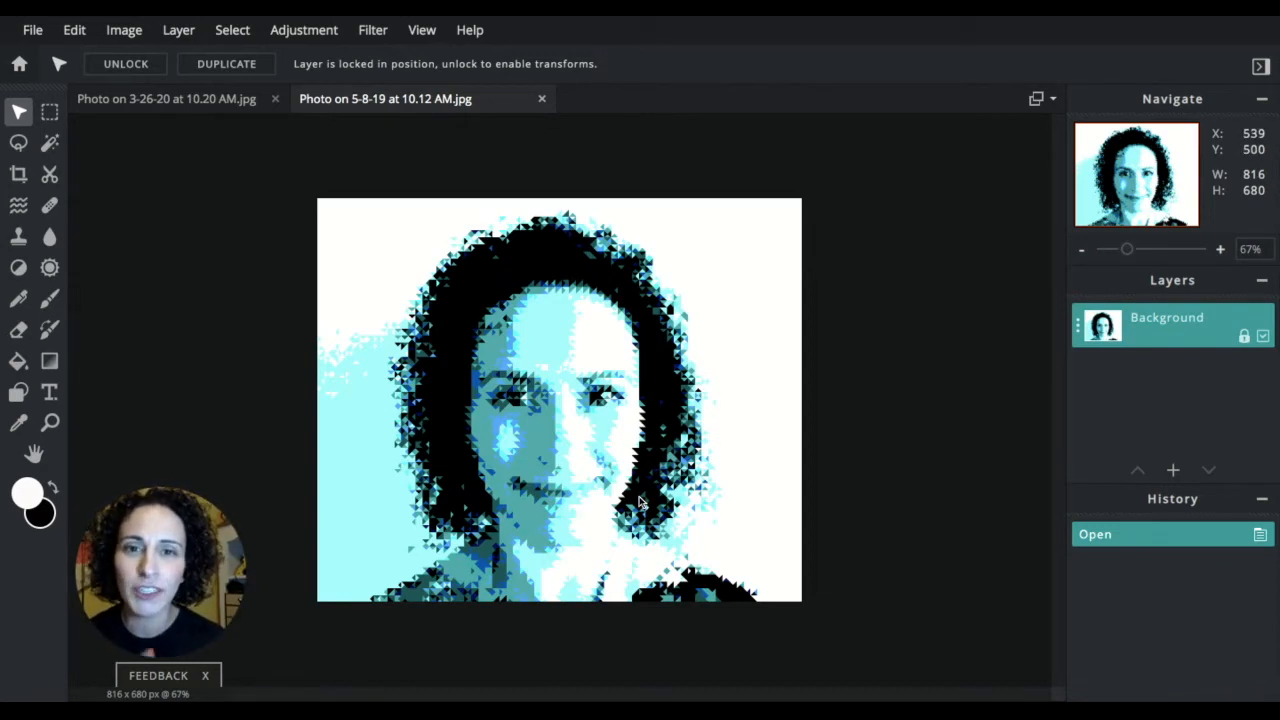
# Step: Examine the triangular mosaic pattern of the blue portrait up close and at full size
pyautogui.scroll(6, 641, 502)
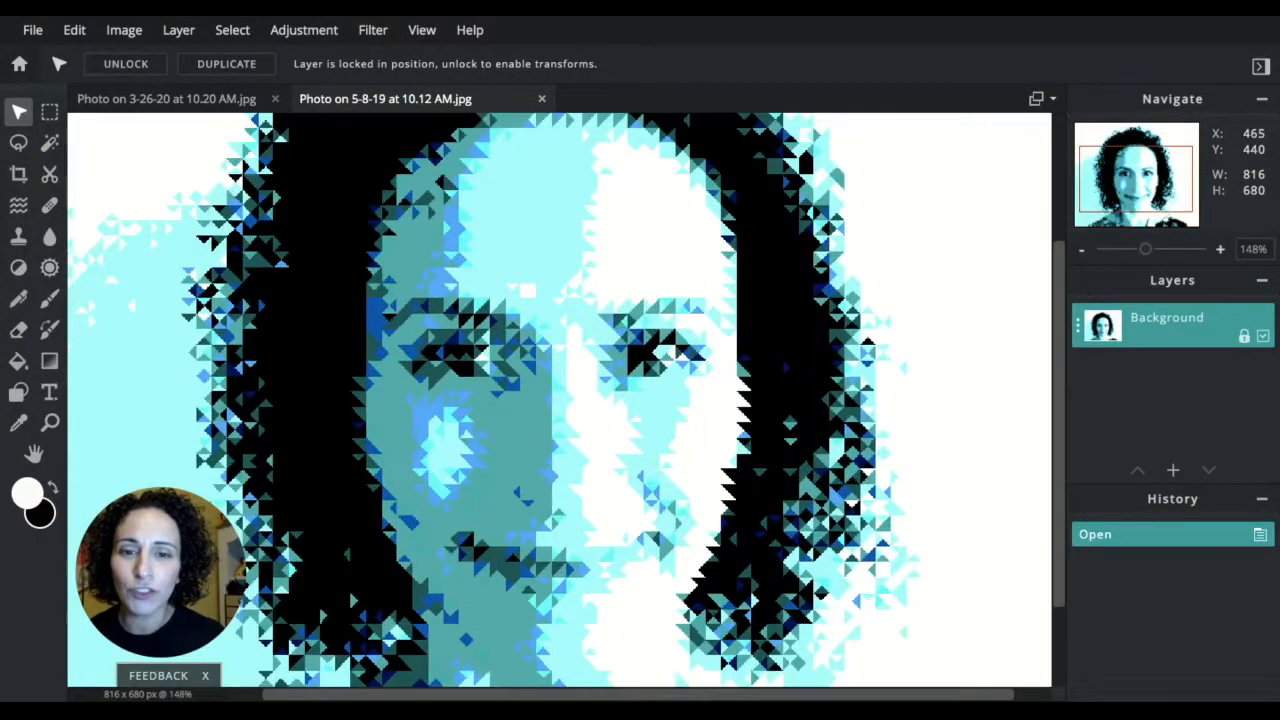
pyautogui.scroll(5, 641, 502)
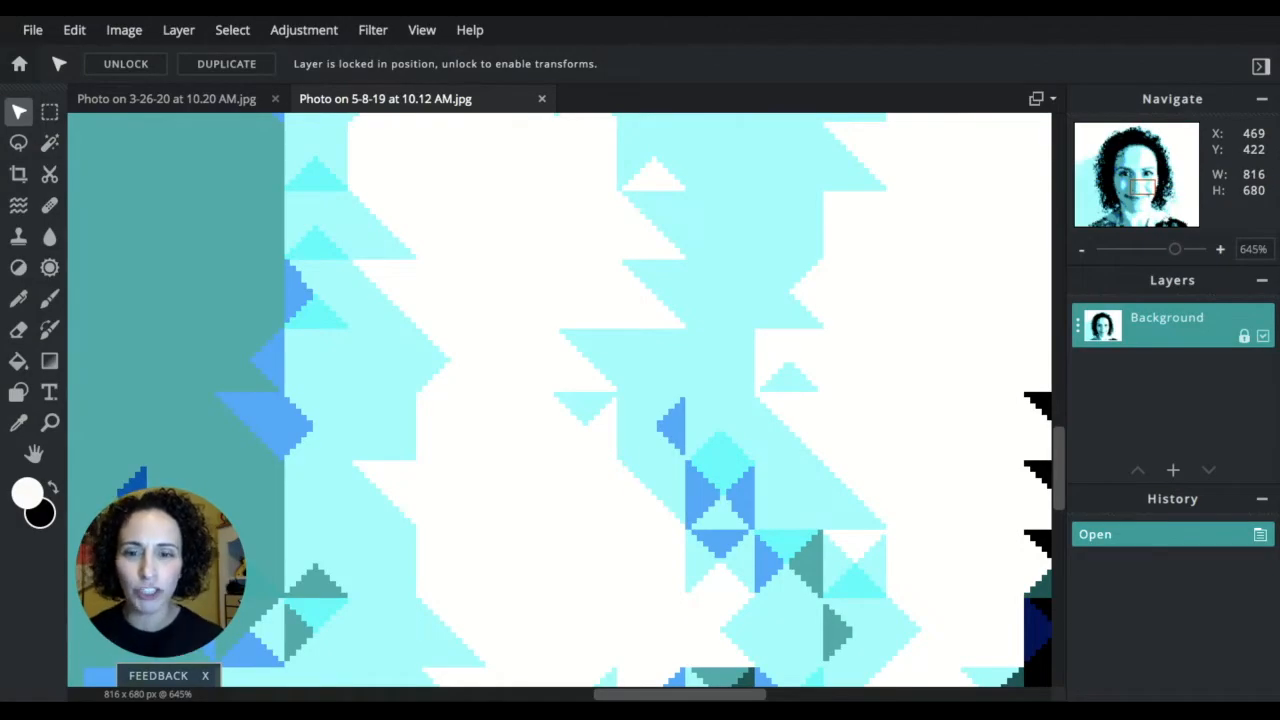
pyautogui.scroll(-6, 610, 400)
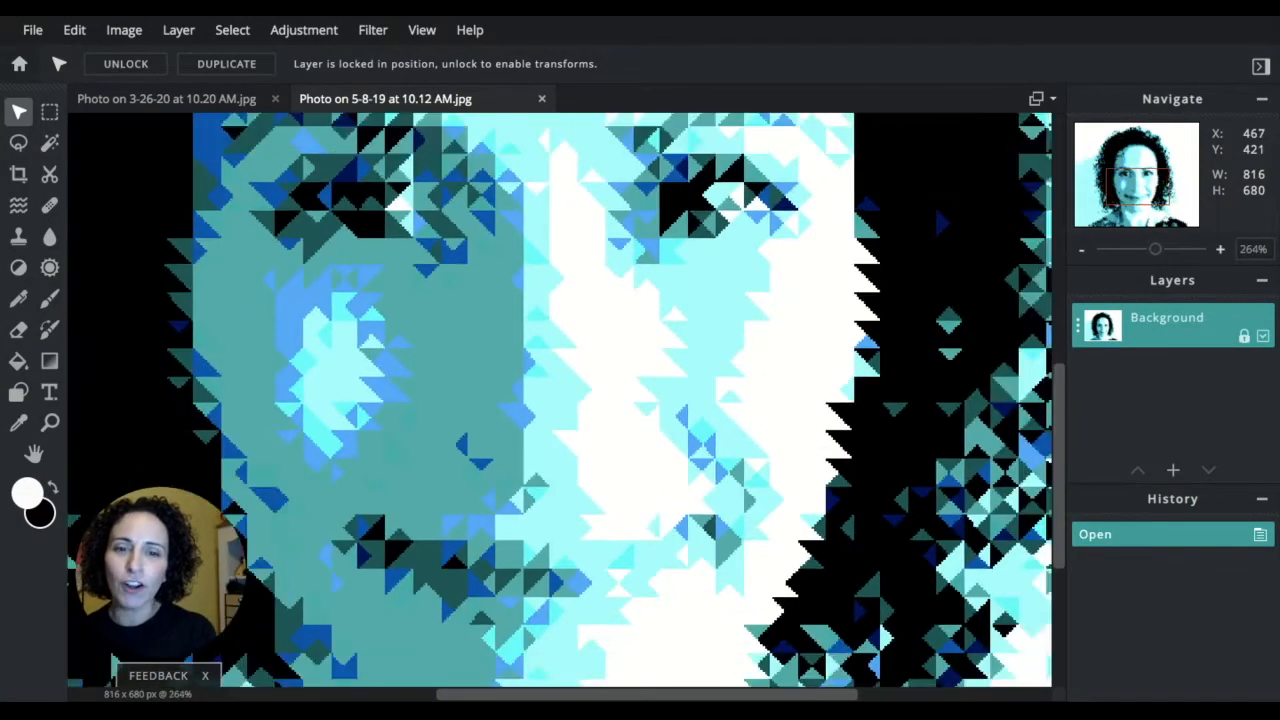
pyautogui.scroll(-3, 682, 405)
pyautogui.scroll(1, 682, 405)
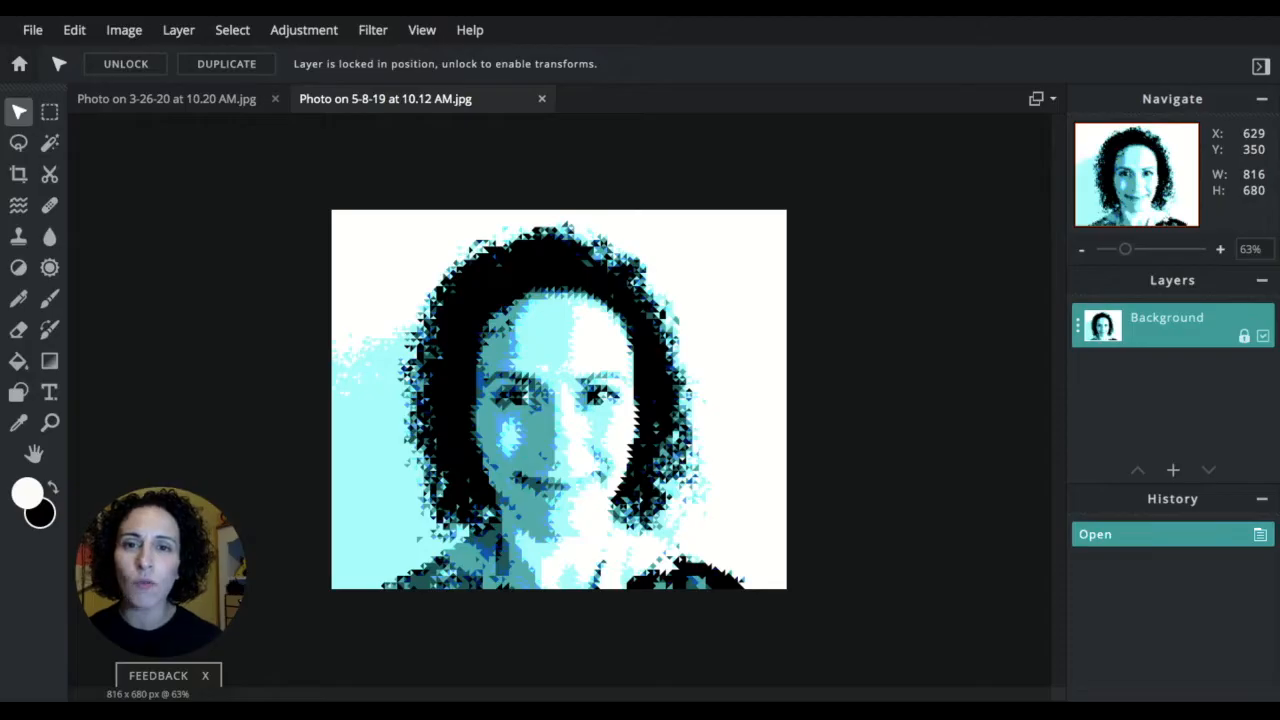
# Step: Open Photo on 5-8-19 at 10.12 AM.jpg and crop away both sides to a 651 x 720 px frame around the head
pyautogui.click(33, 32)
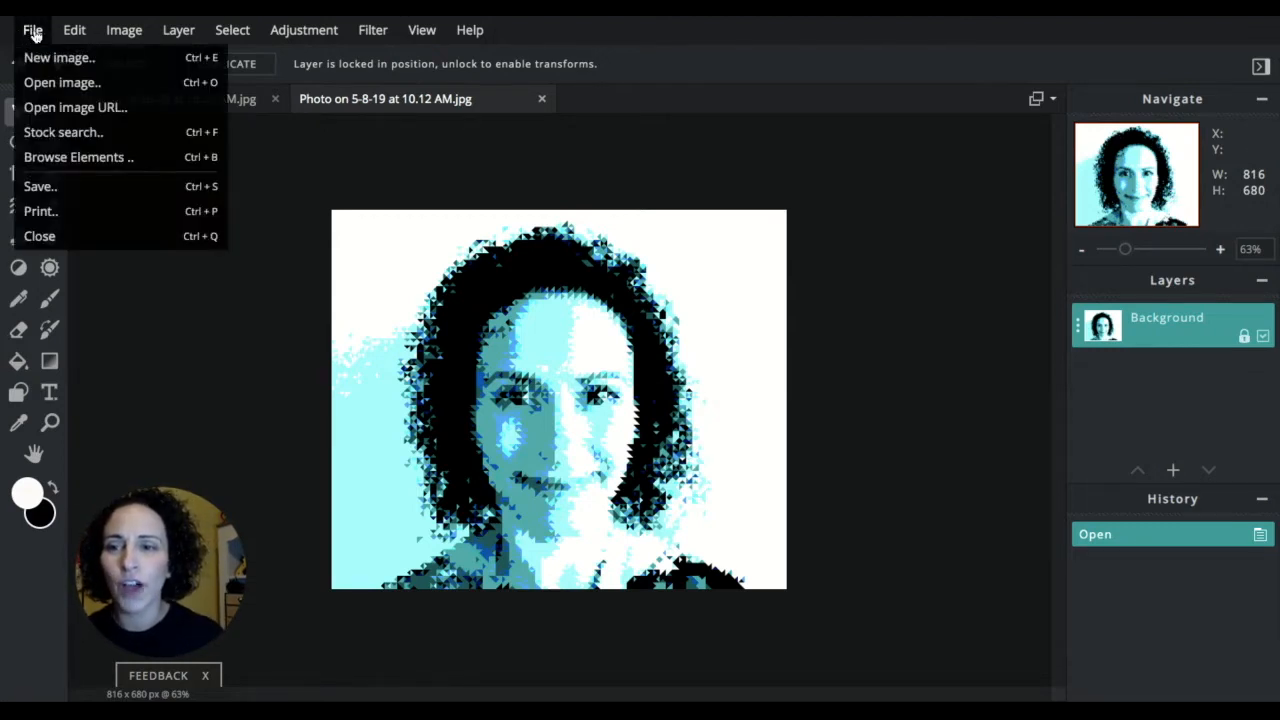
pyautogui.click(62, 90)
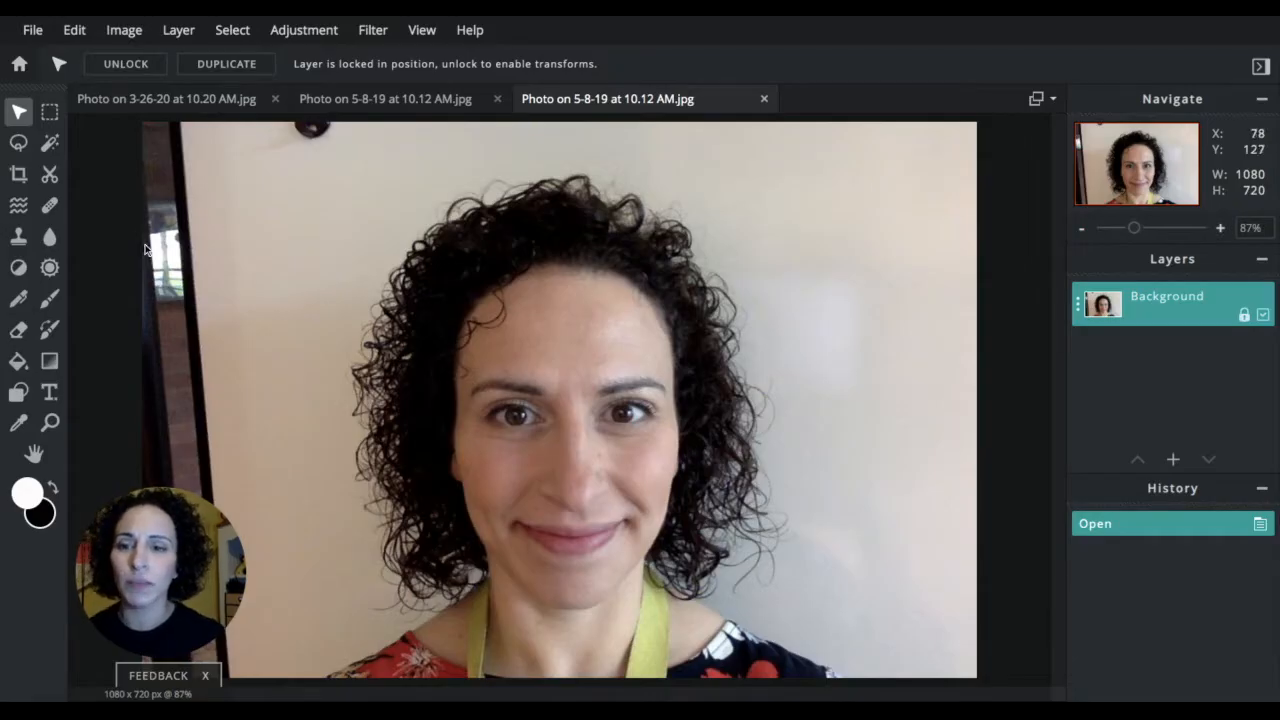
pyautogui.click(18, 173)
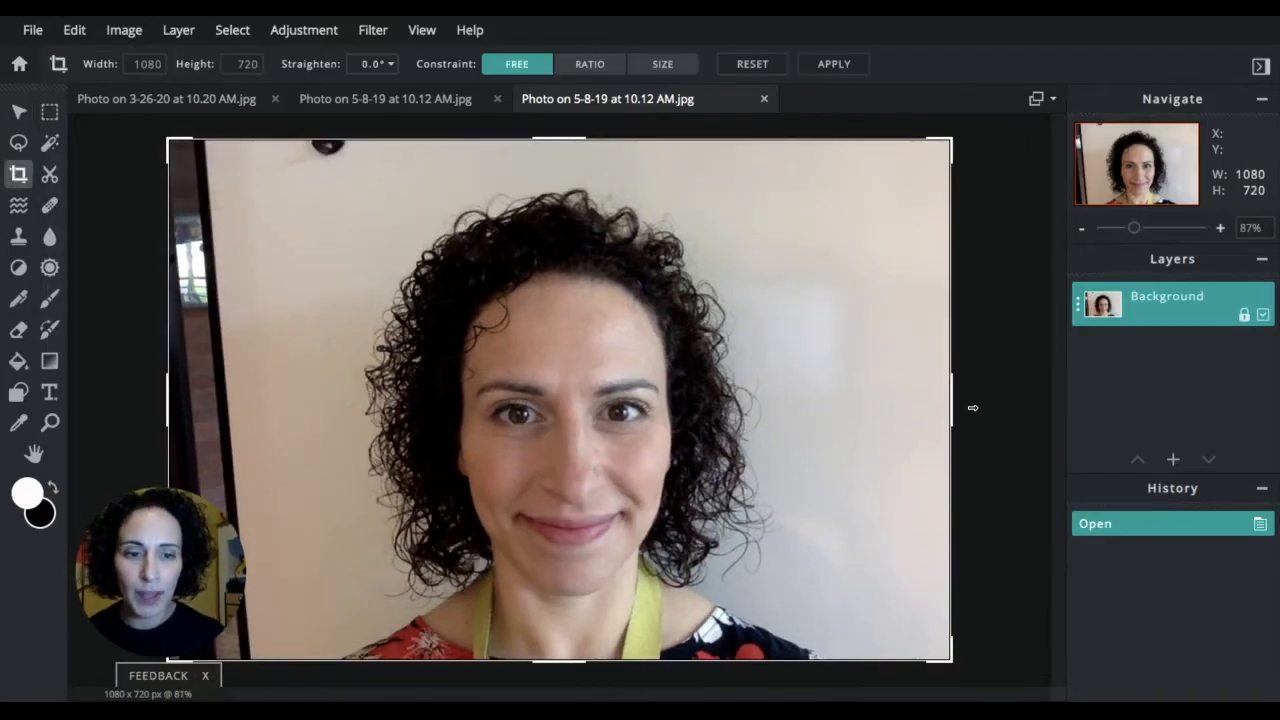
pyautogui.moveTo(952, 400); pyautogui.dragTo(826, 400)
pyautogui.moveTo(174, 397); pyautogui.dragTo(333, 412)
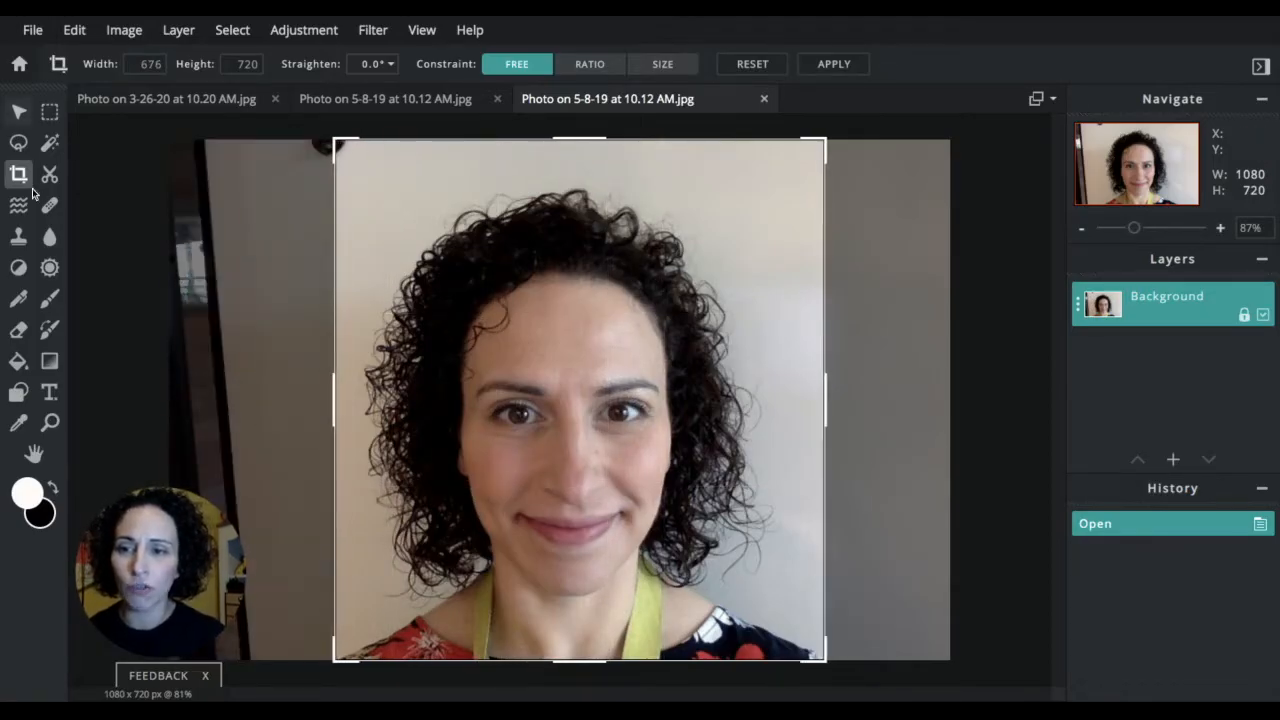
pyautogui.moveTo(798, 285); pyautogui.dragTo(781, 284)
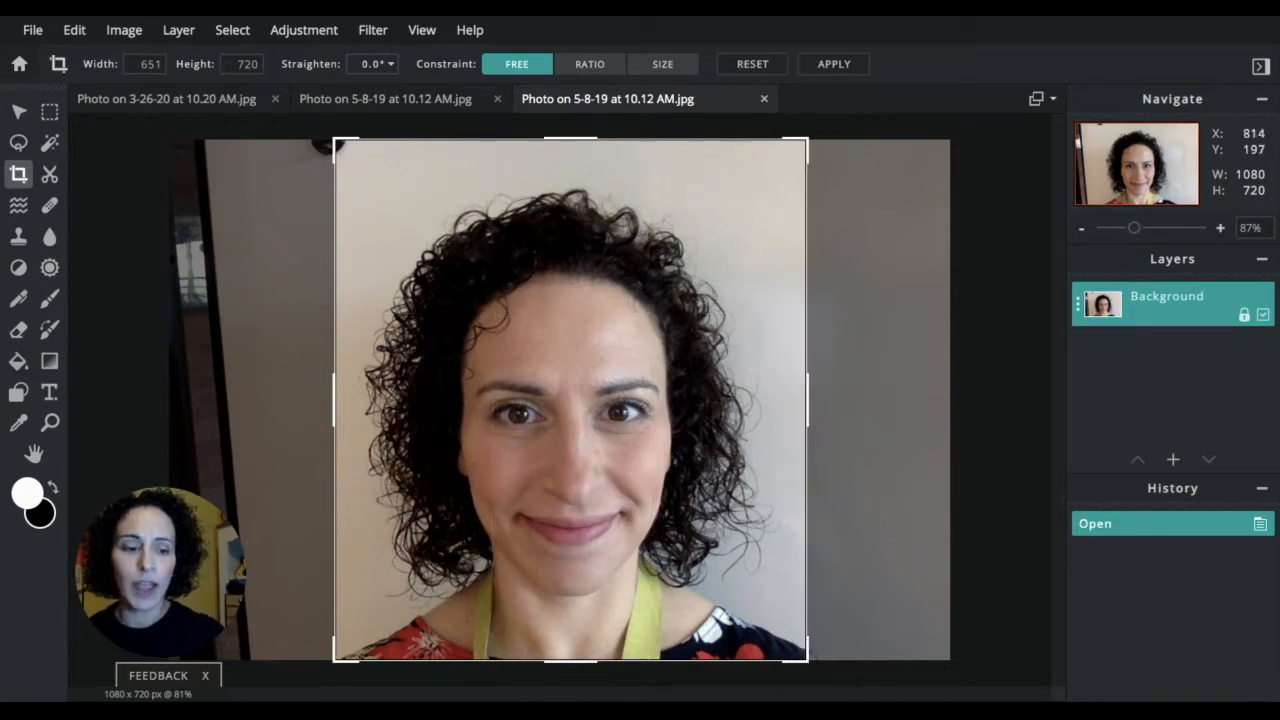
pyautogui.press('Return')
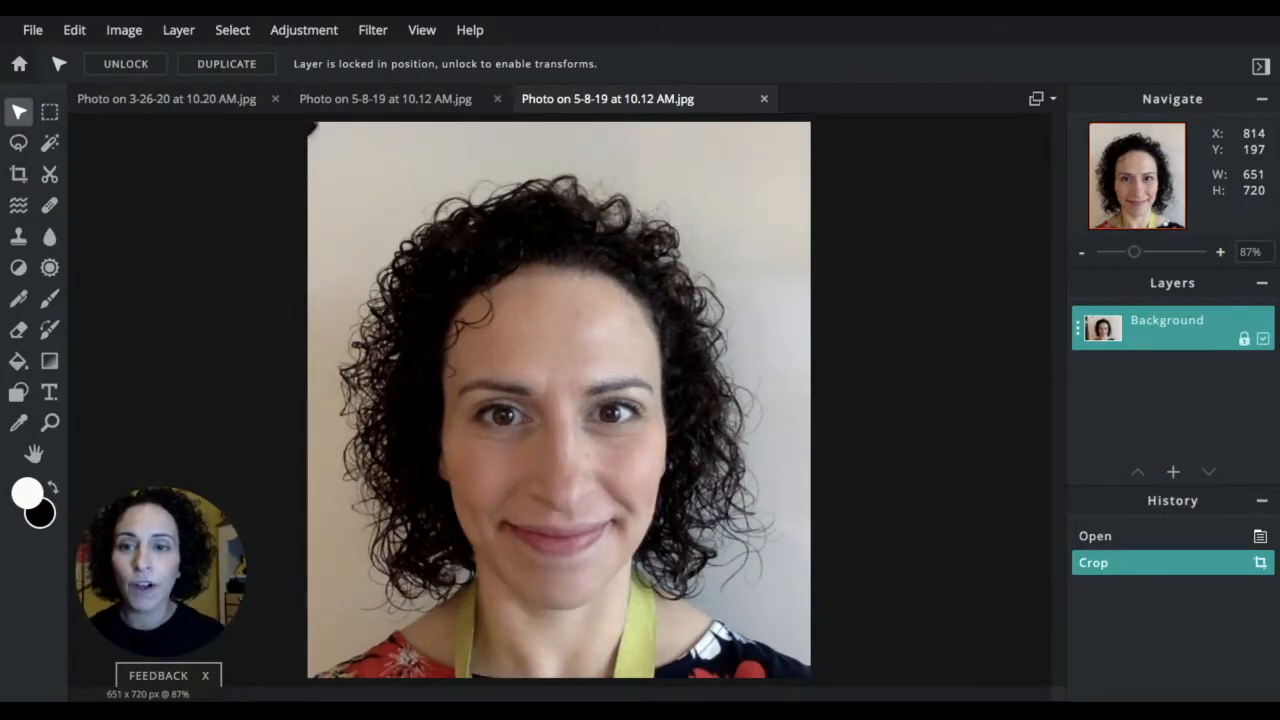
# Step: Apply a Brightness & contrast adjustment to the portrait with brightness 37 and contrast 74
pyautogui.click(288, 31)
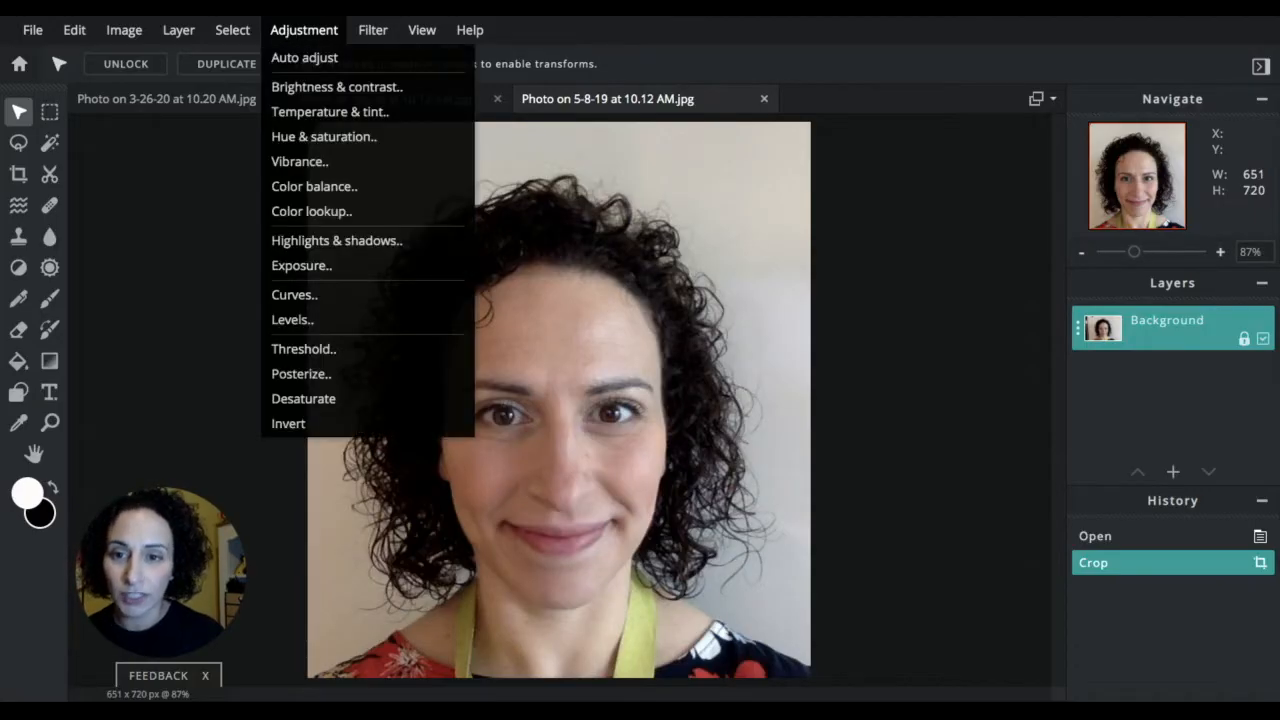
pyautogui.click(303, 90)
pyautogui.moveTo(706, 310); pyautogui.dragTo(929, 193)
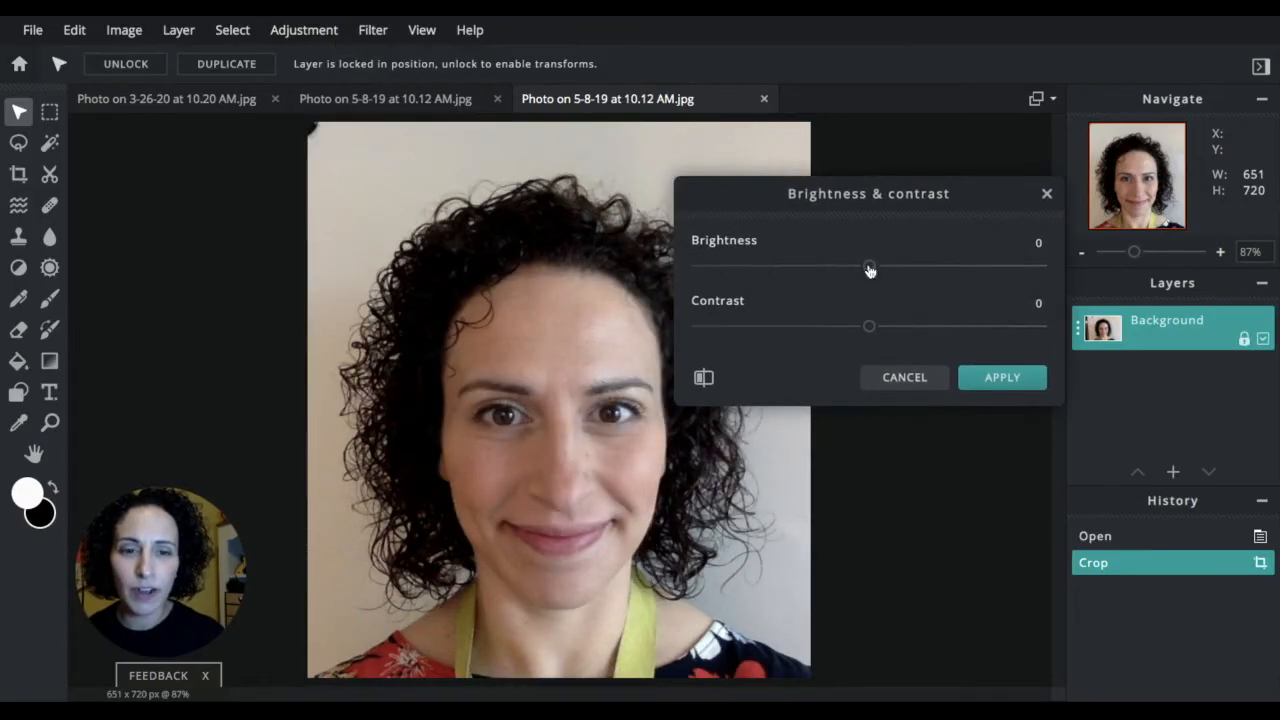
pyautogui.moveTo(869, 265); pyautogui.dragTo(932, 265)
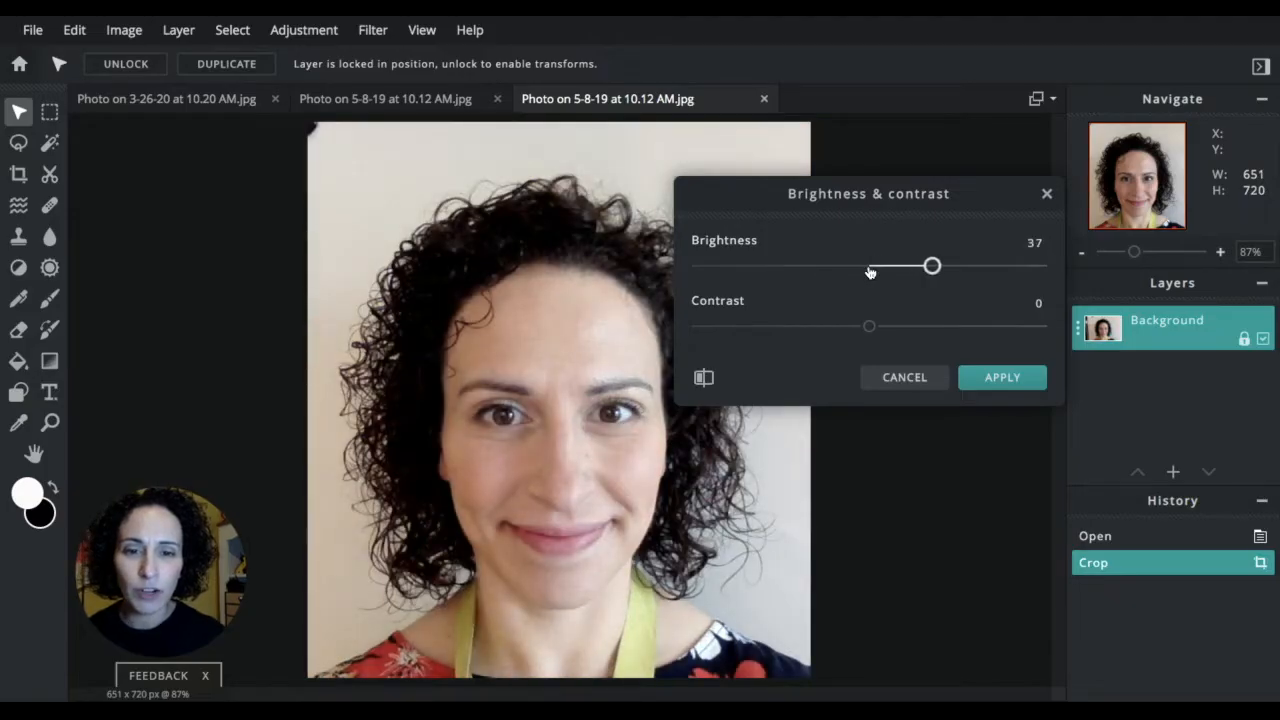
pyautogui.moveTo(869, 326); pyautogui.dragTo(995, 326)
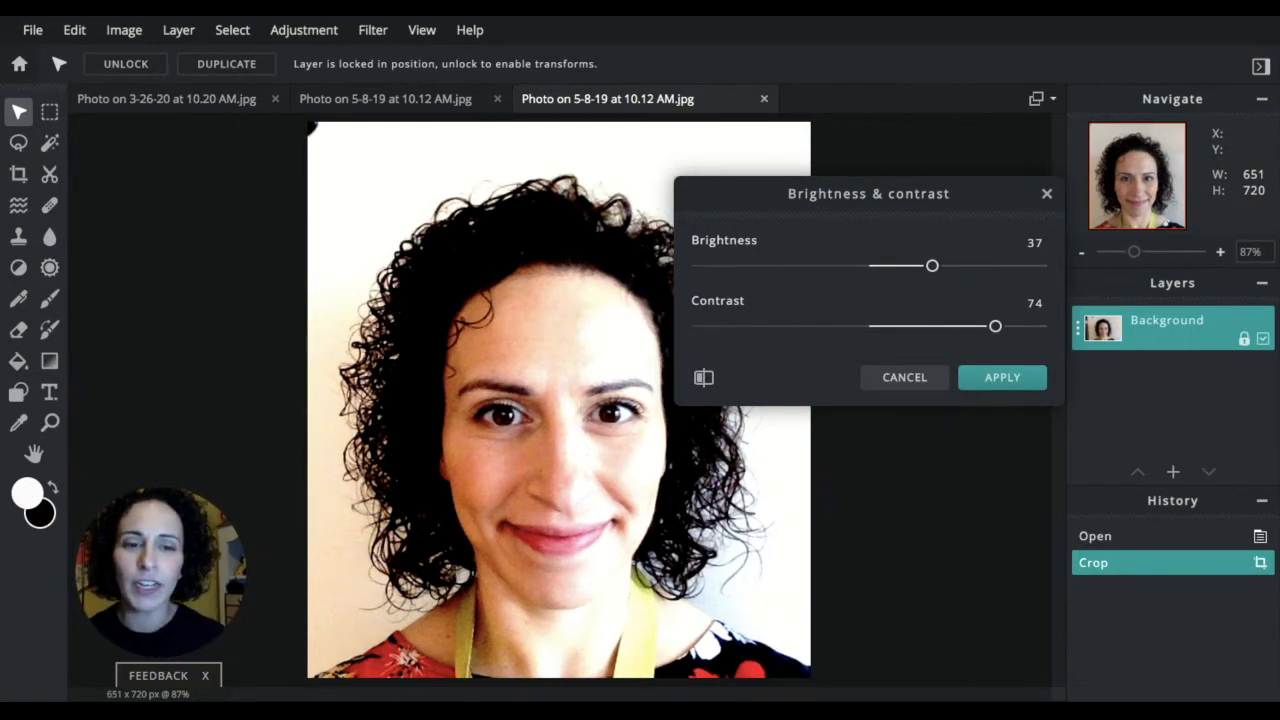
pyautogui.click(993, 378)
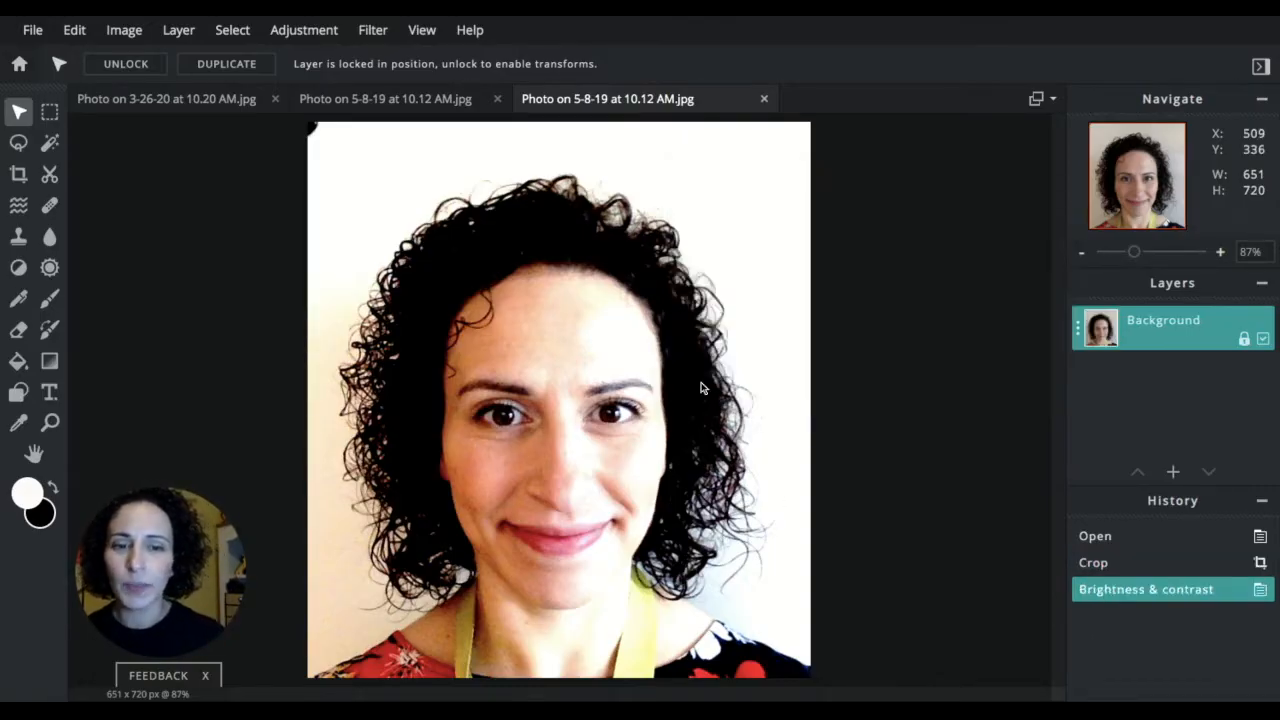
# Step: Apply a Hue & saturation adjustment to the portrait with hue 22, saturation 48 and lightness -17
pyautogui.click(311, 33)
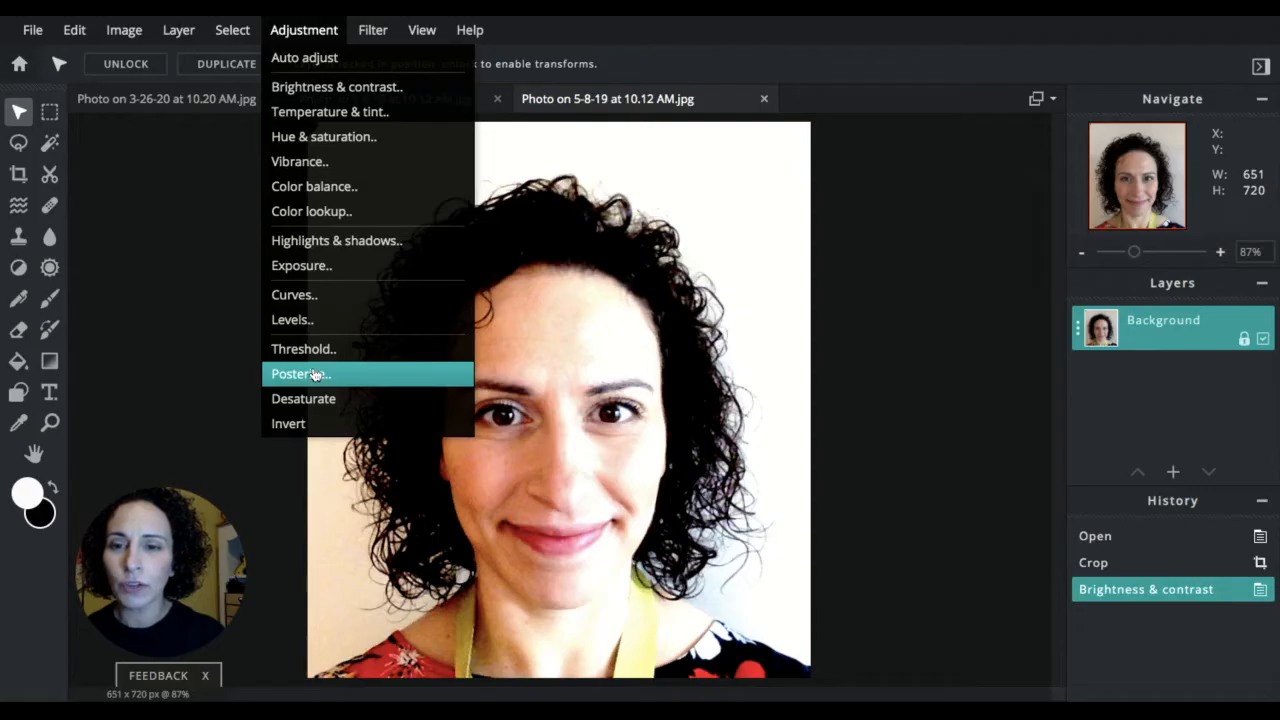
pyautogui.click(329, 137)
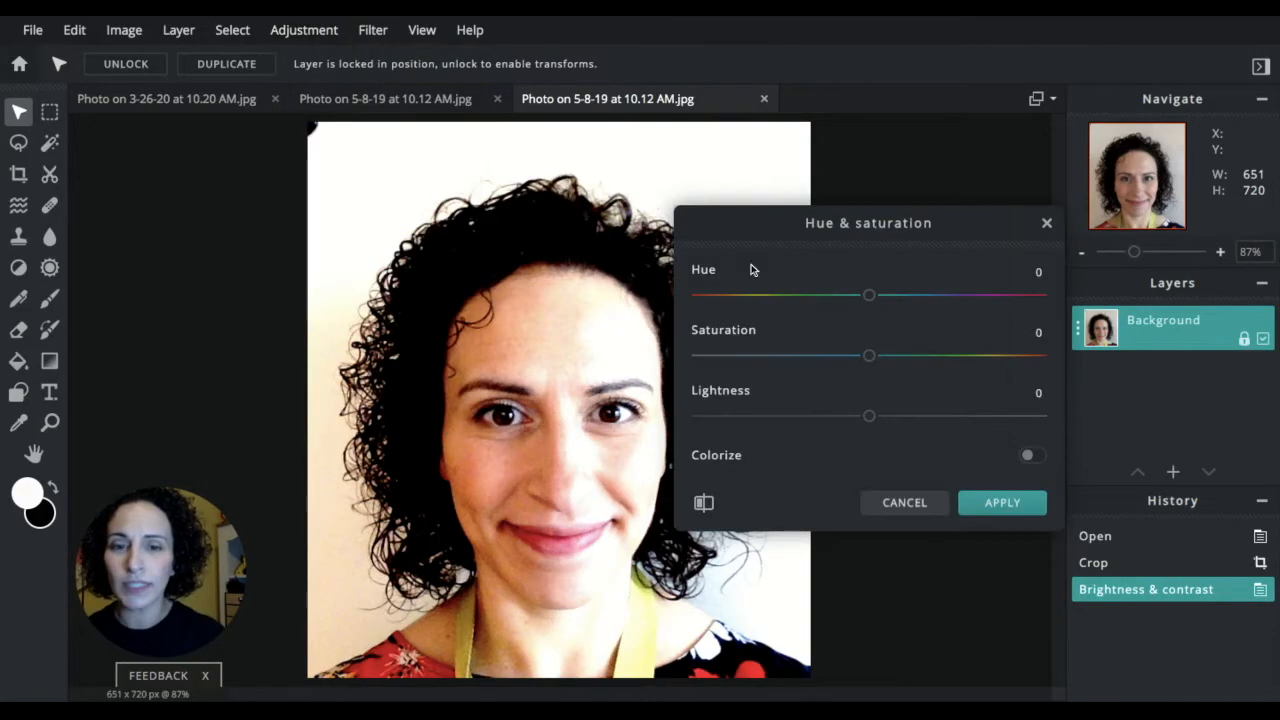
pyautogui.moveTo(846, 220); pyautogui.dragTo(845, 224)
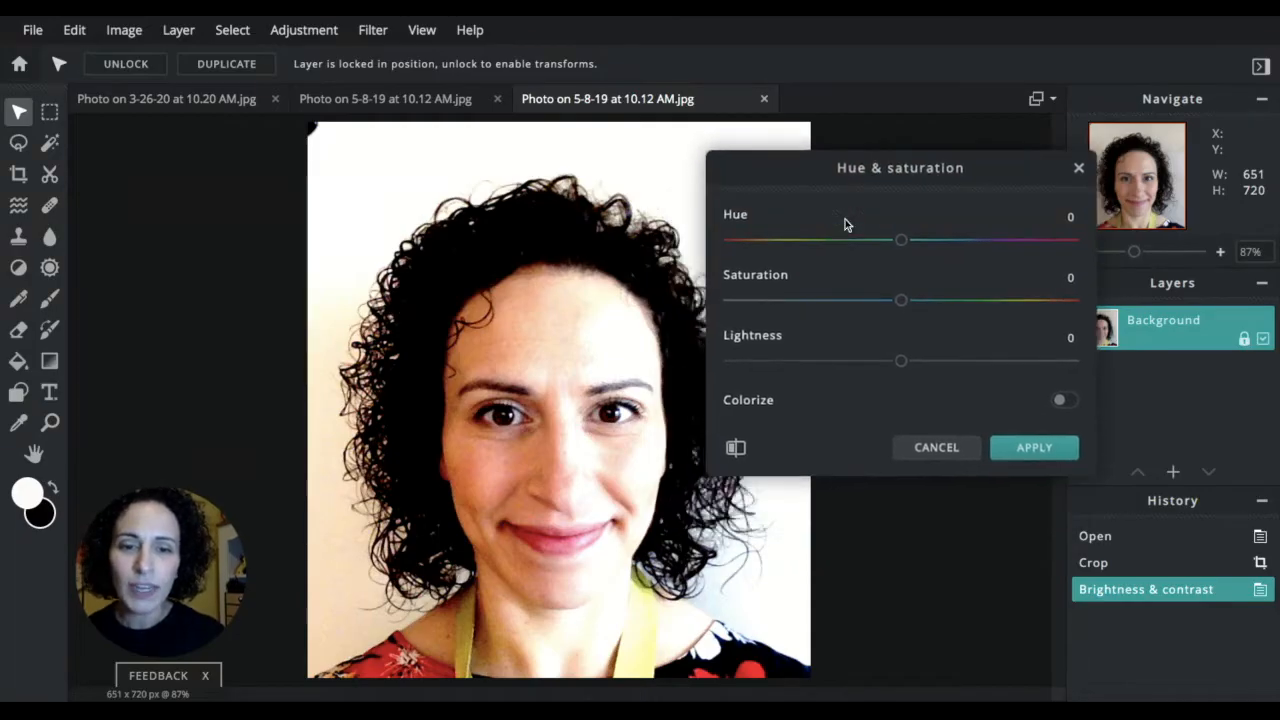
pyautogui.moveTo(900, 362); pyautogui.dragTo(870, 360)
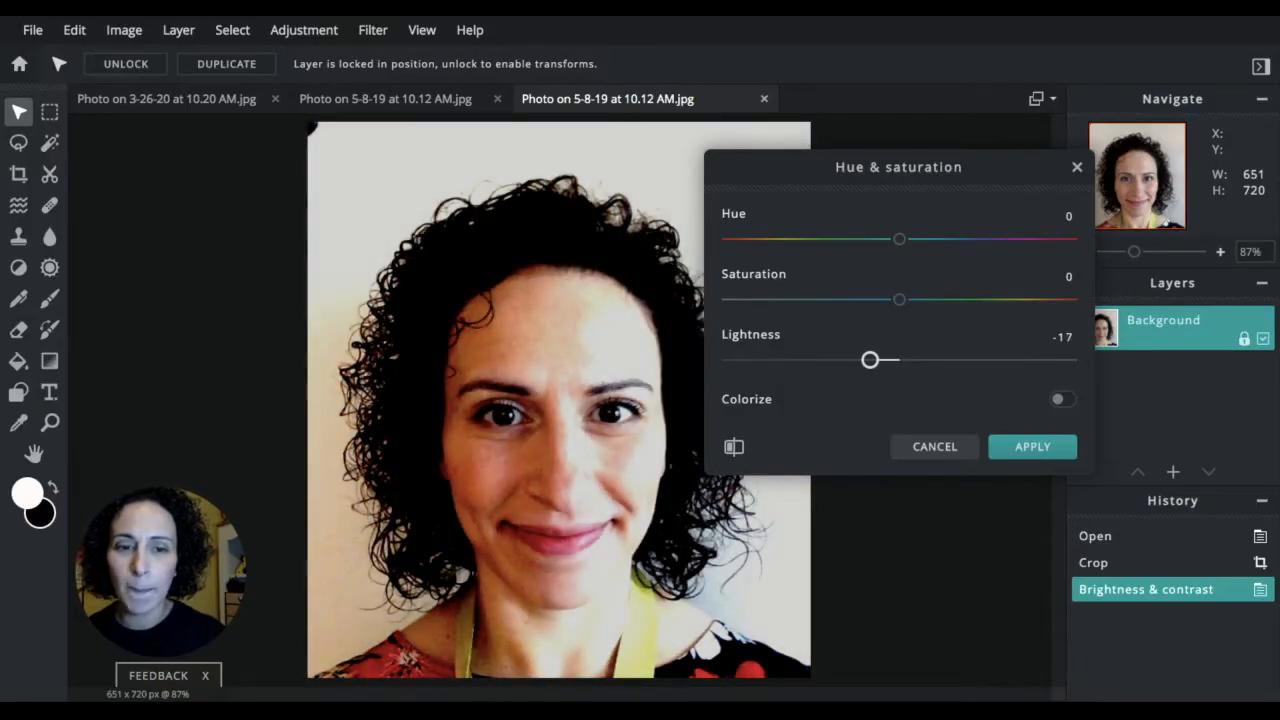
pyautogui.moveTo(899, 300); pyautogui.dragTo(981, 300)
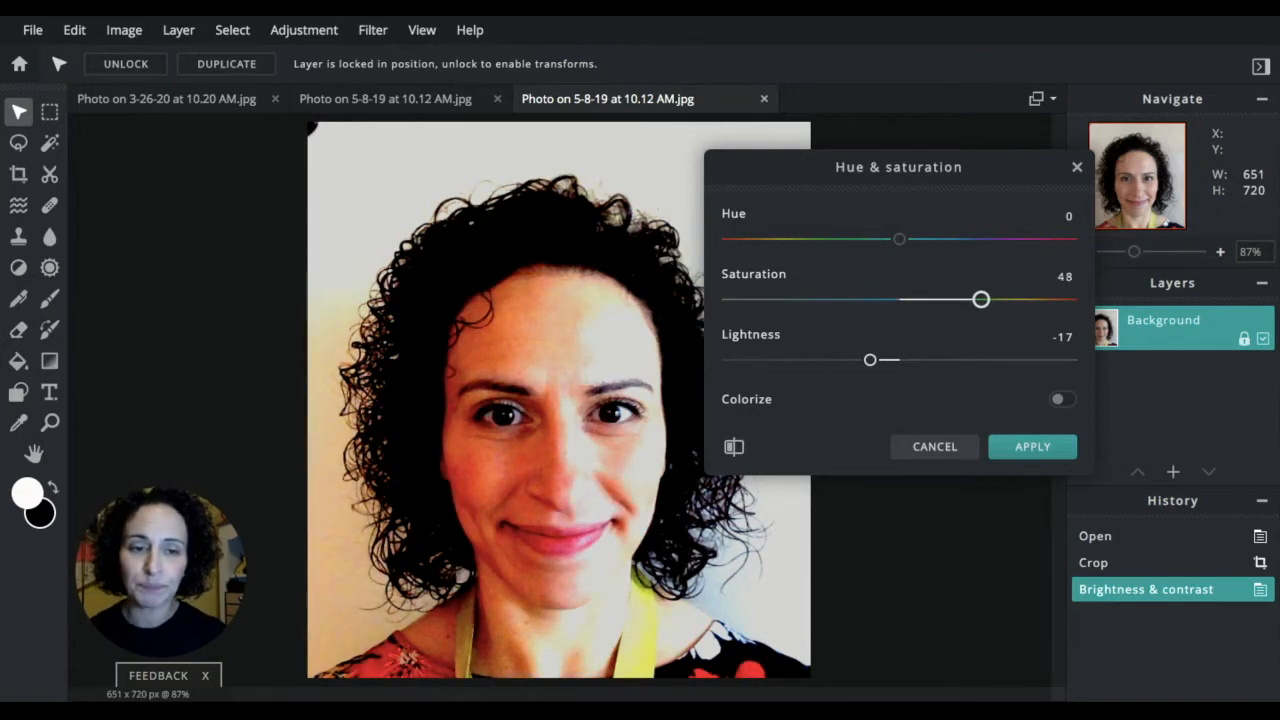
pyautogui.moveTo(899, 239)
pyautogui.mouseDown()
pyautogui.moveTo(1076, 239)
pyautogui.moveTo(729, 239)
pyautogui.moveTo(1043, 239)
pyautogui.moveTo(920, 239)
pyautogui.mouseUp()
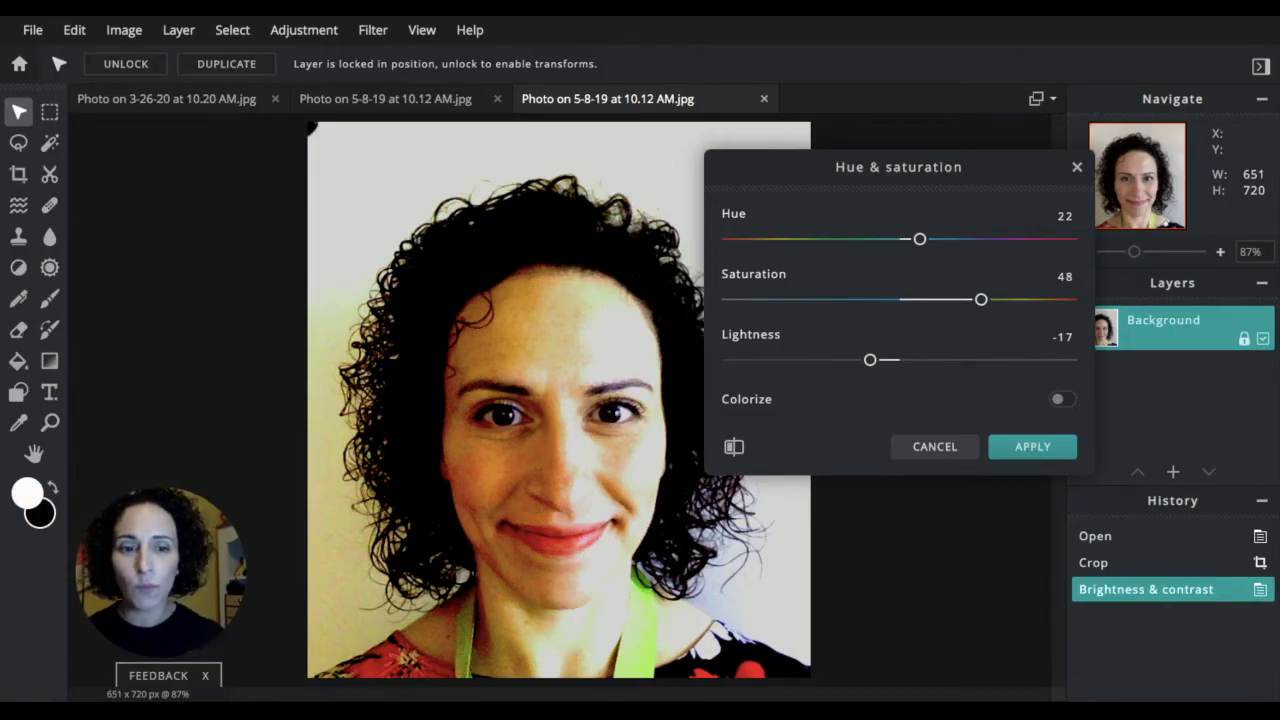
pyautogui.click(1022, 449)
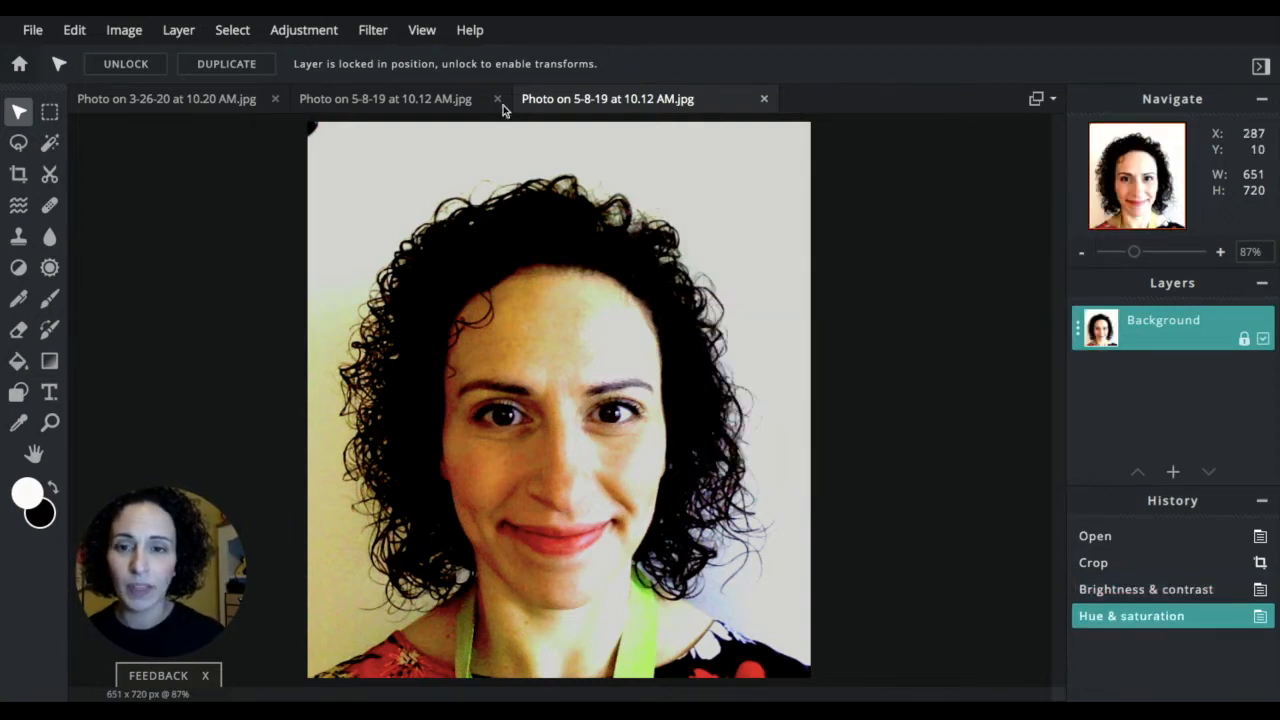
# Step: Posterize the portrait with the colors value set to 2
pyautogui.click(313, 33)
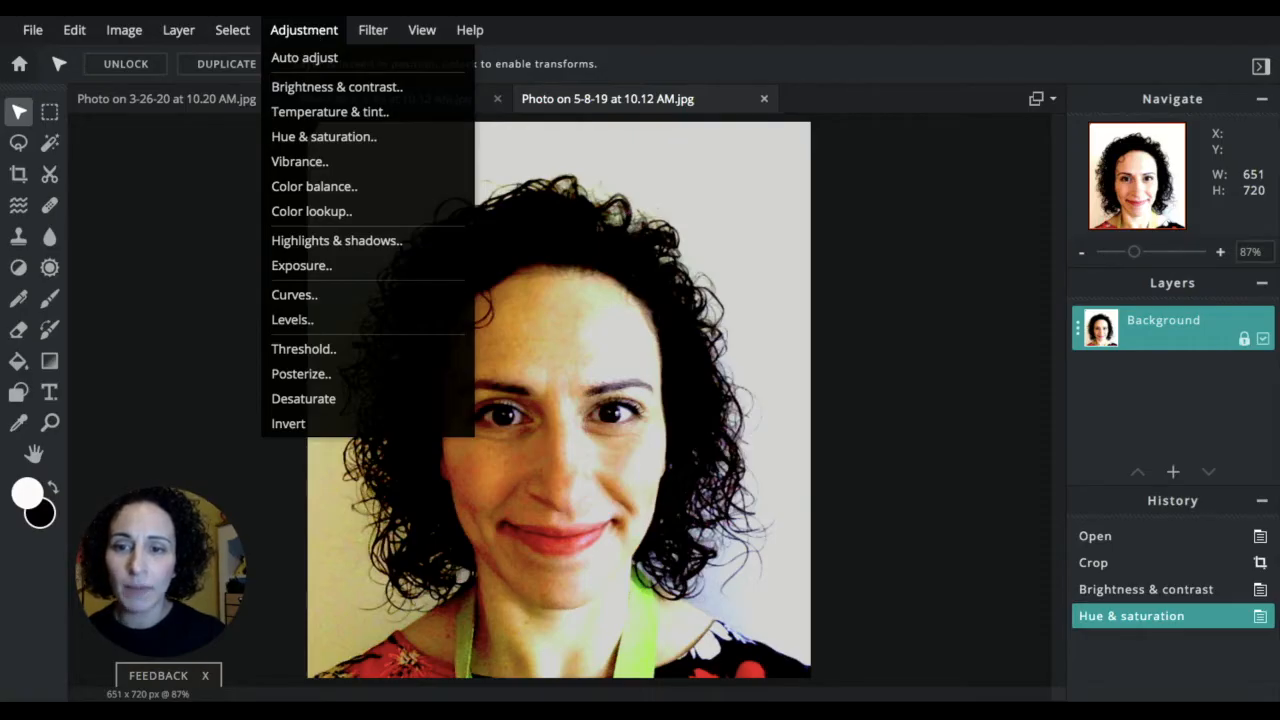
pyautogui.click(318, 376)
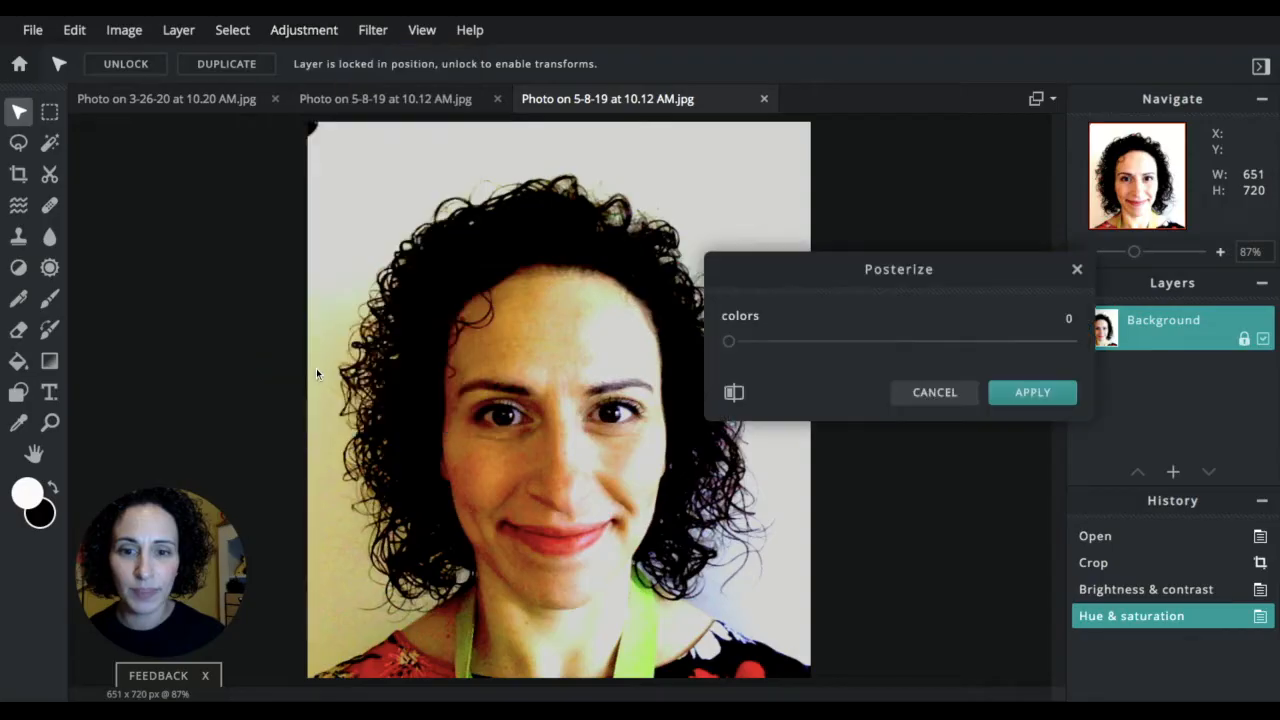
pyautogui.moveTo(729, 341); pyautogui.dragTo(749, 341)
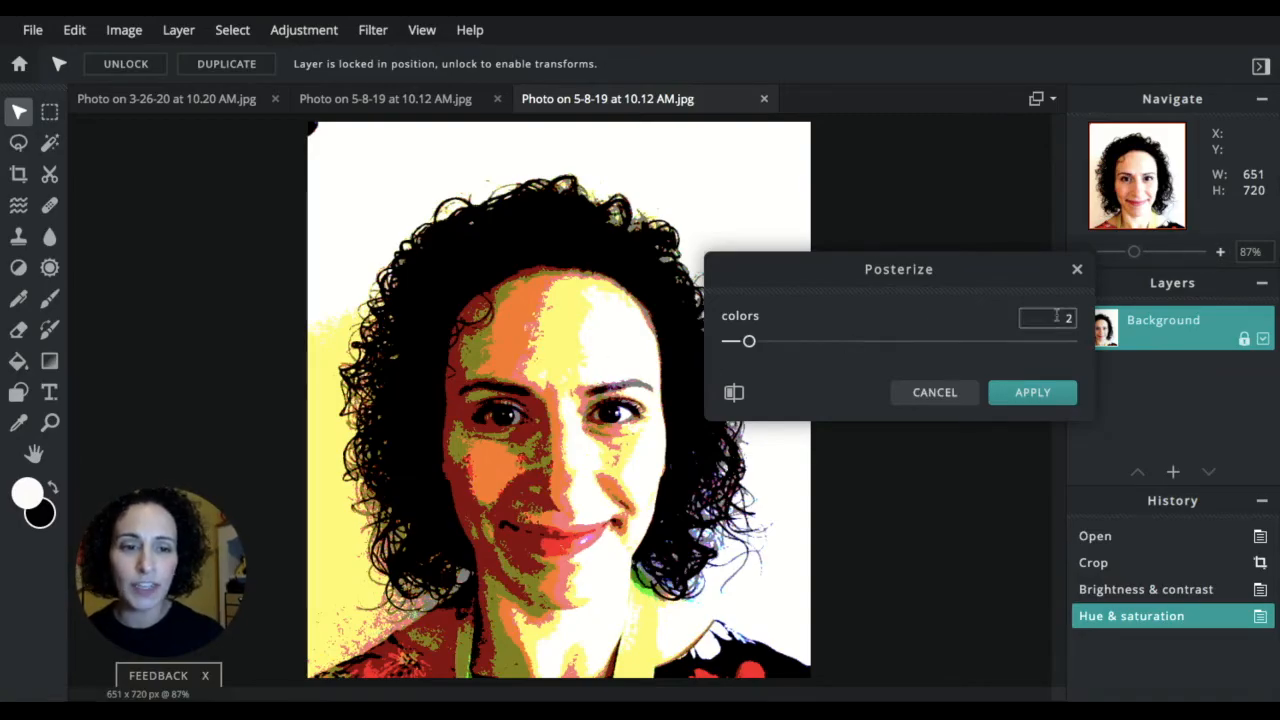
pyautogui.click(1025, 402)
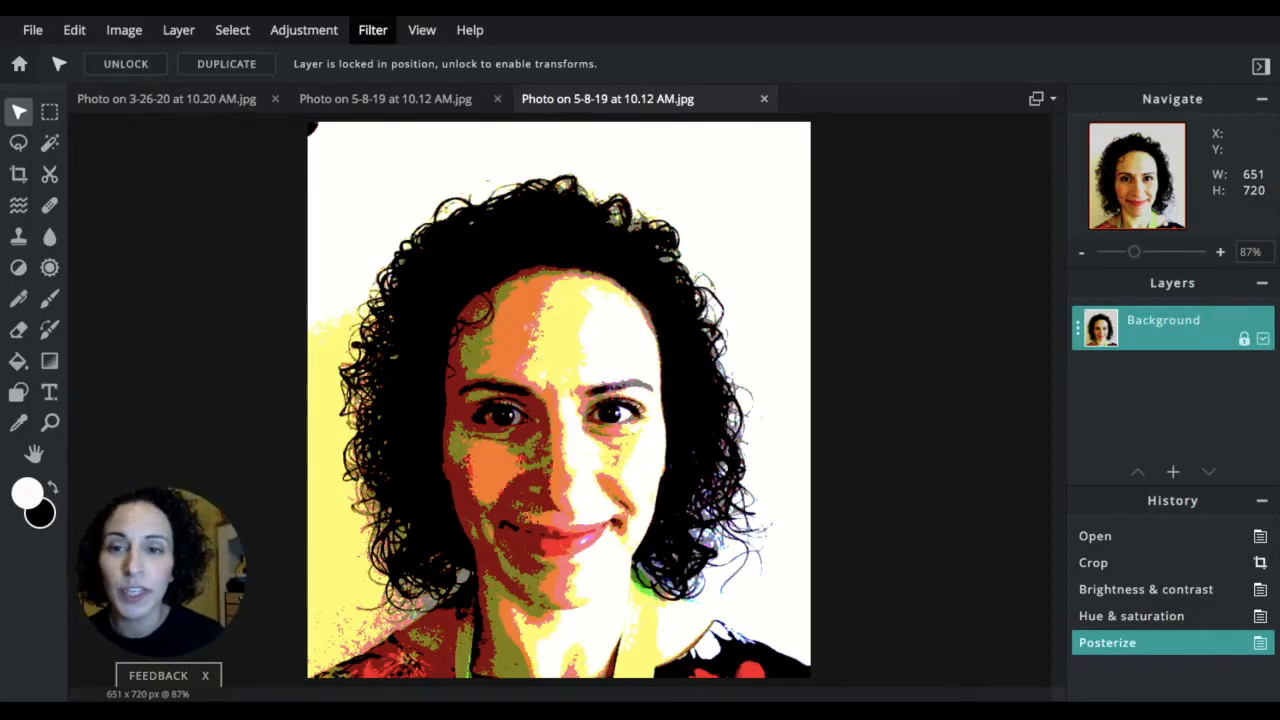
# Step: Try out different strengths of the Mosaic filter on the posterized portrait and apply it with an amount of 13
pyautogui.click(372, 30)
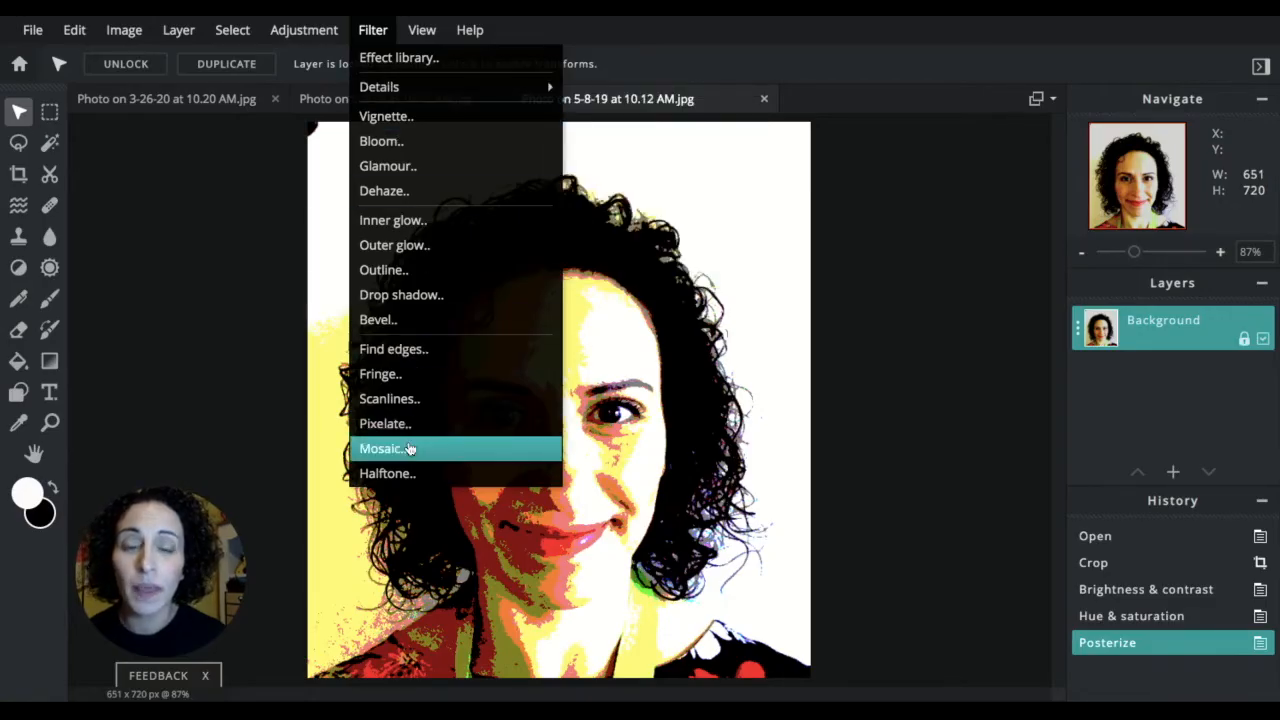
pyautogui.click(383, 448)
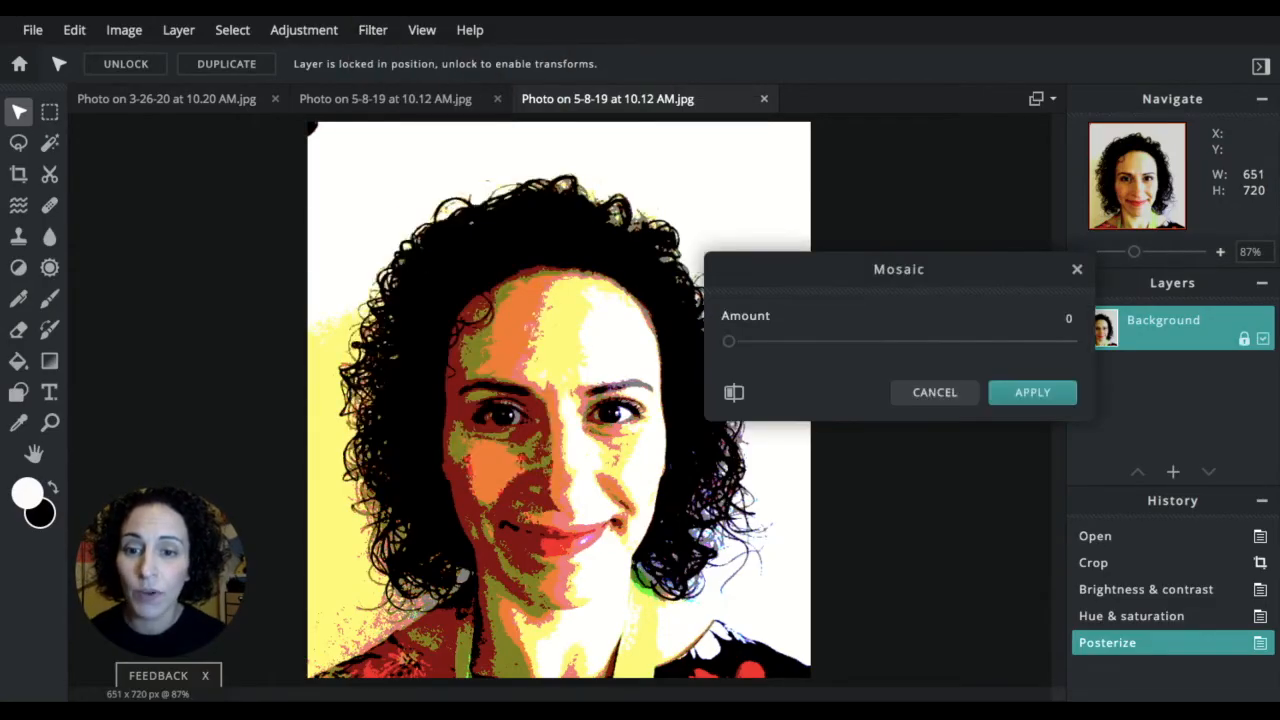
pyautogui.moveTo(729, 341); pyautogui.dragTo(896, 341)
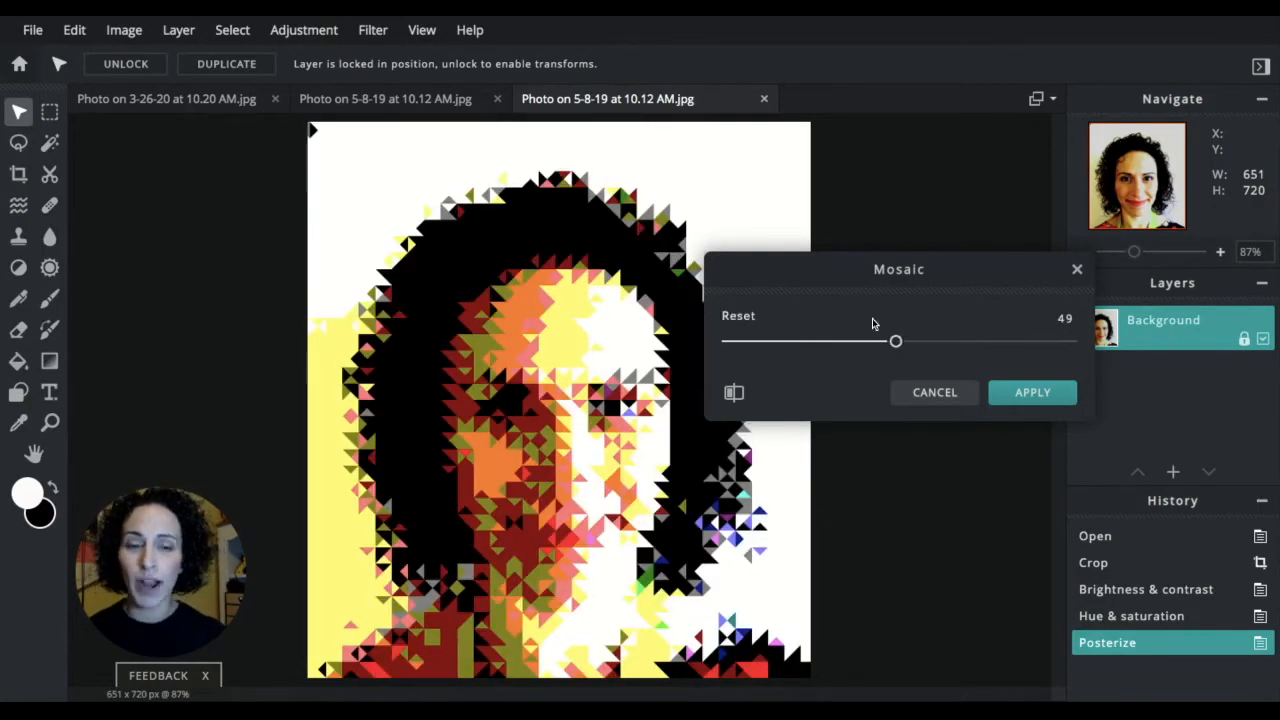
pyautogui.moveTo(896, 341); pyautogui.dragTo(830, 341)
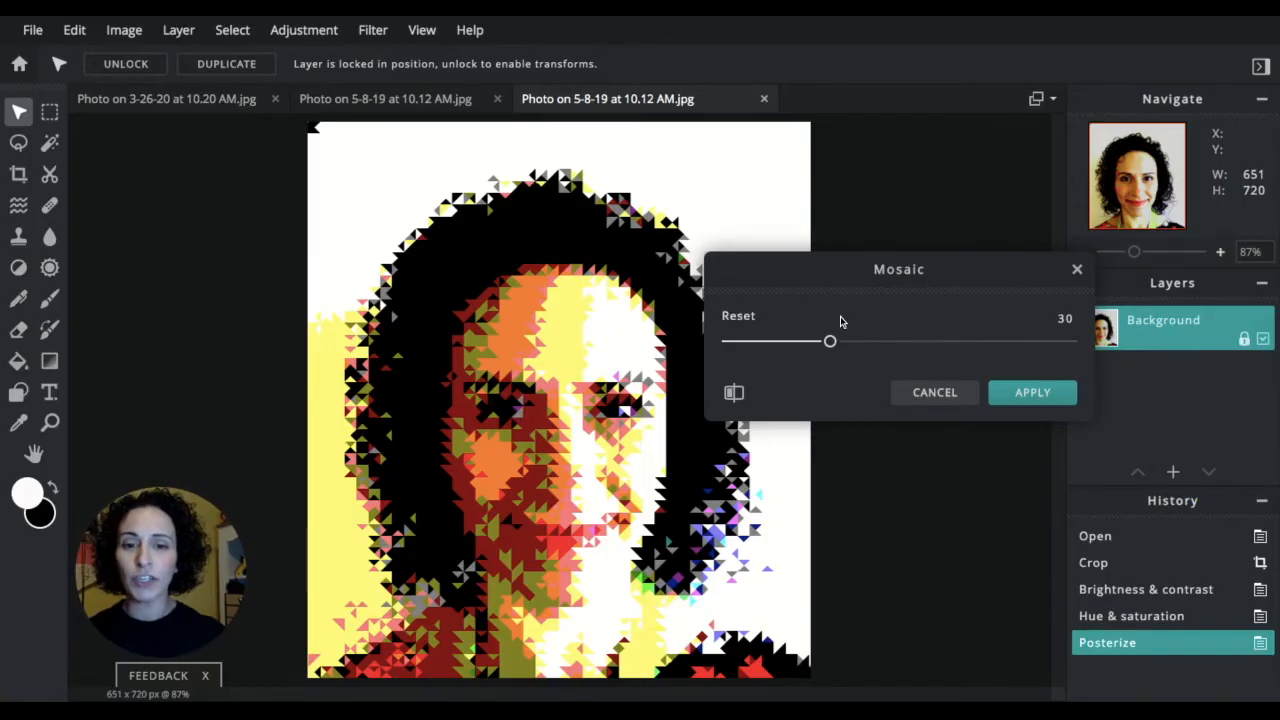
pyautogui.moveTo(832, 342); pyautogui.dragTo(773, 342)
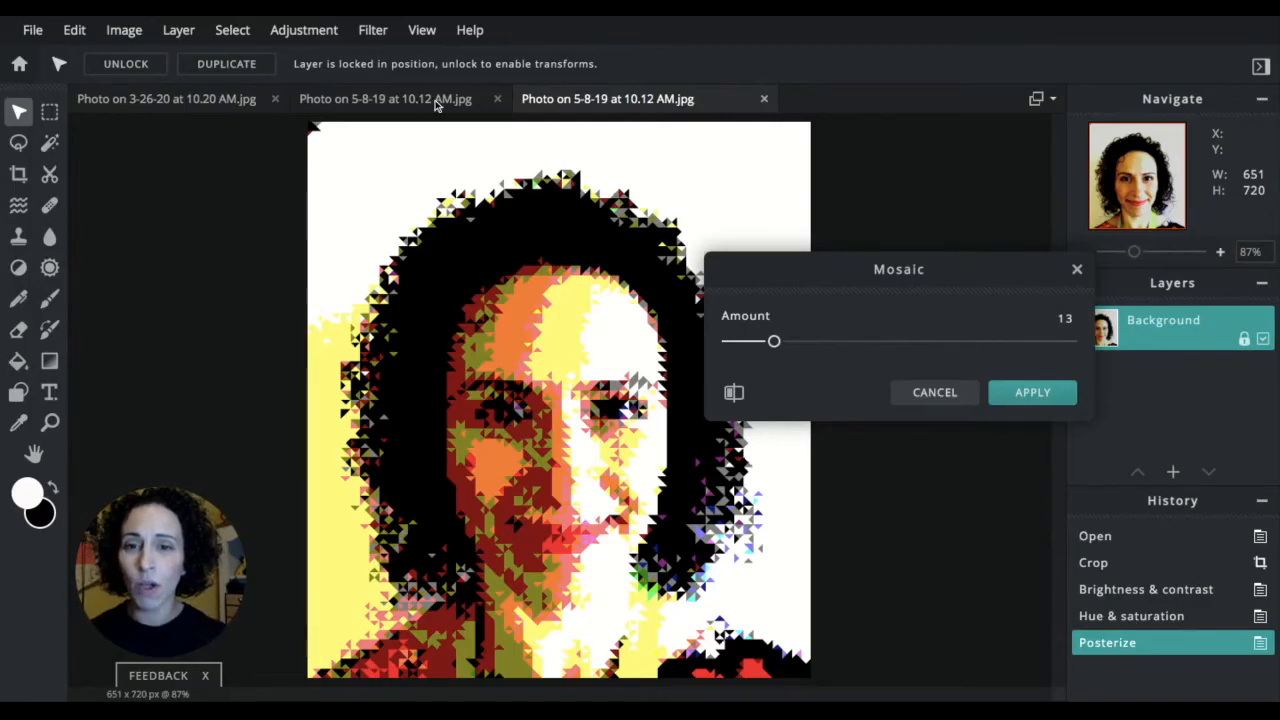
pyautogui.click(1022, 398)
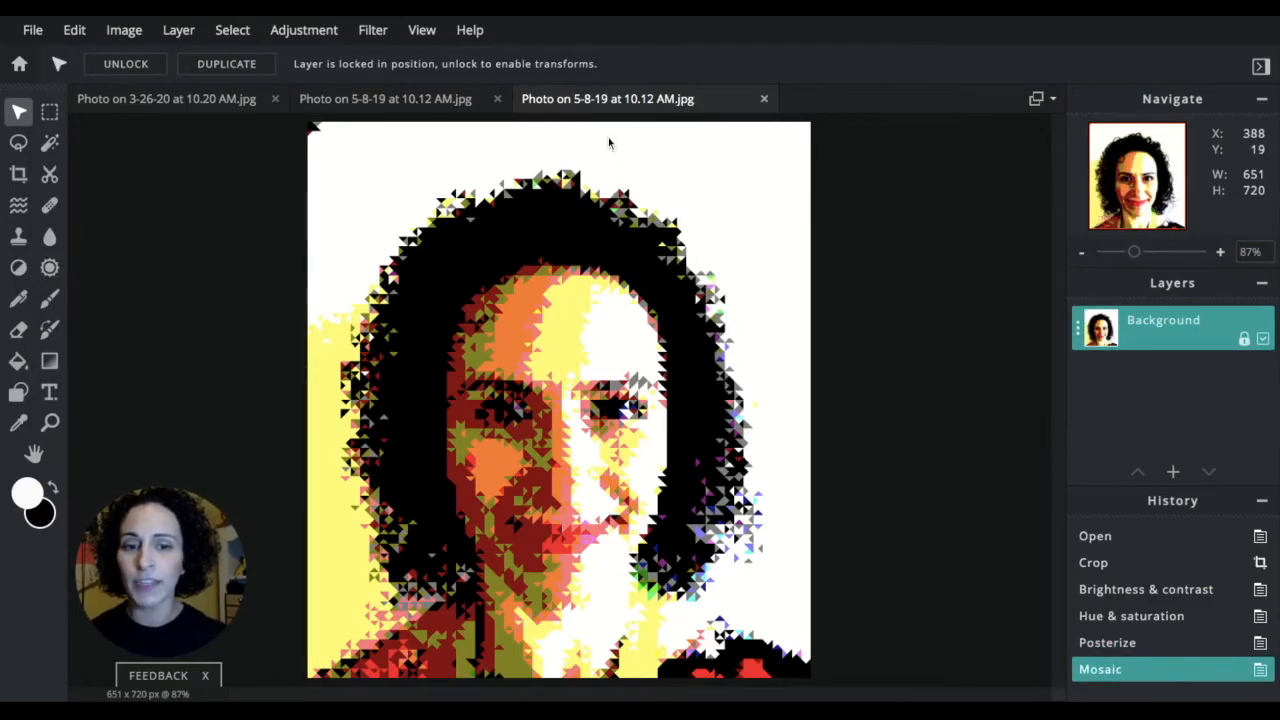
# Step: Compare the result with the blue mosaic portrait and undo the Mosaic filter on the new portrait
pyautogui.click(388, 98)
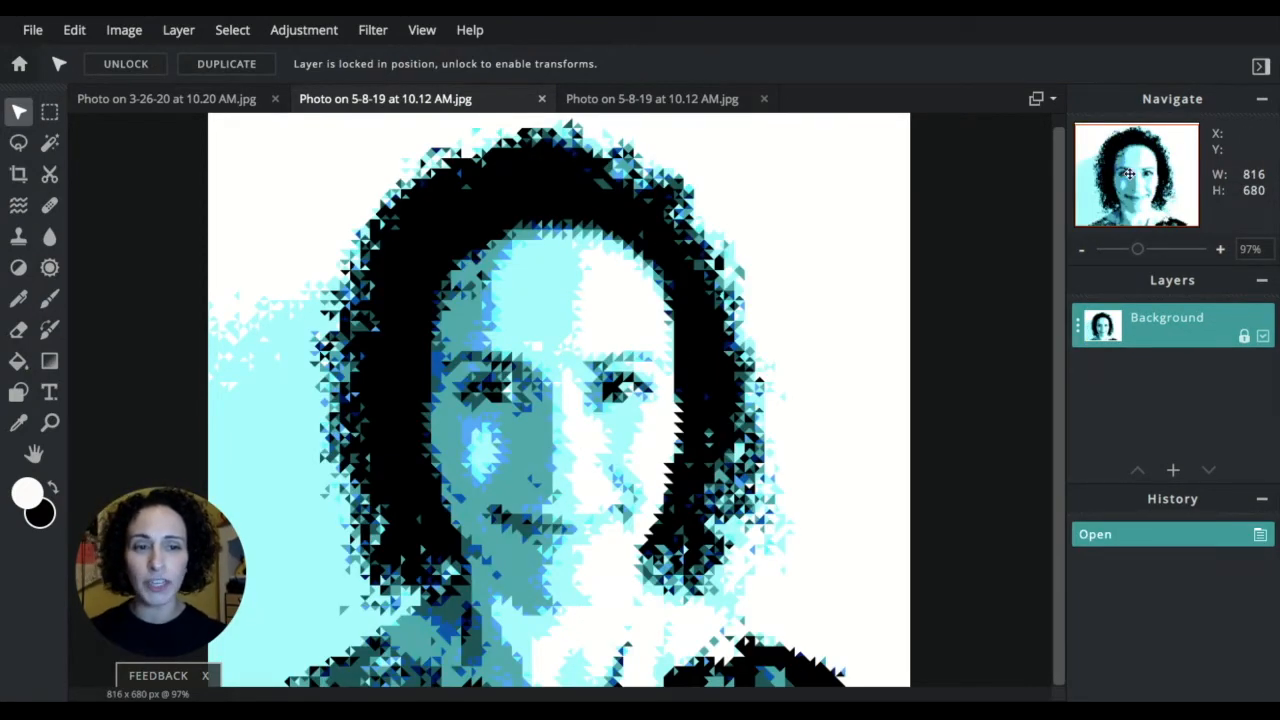
pyautogui.click(683, 99)
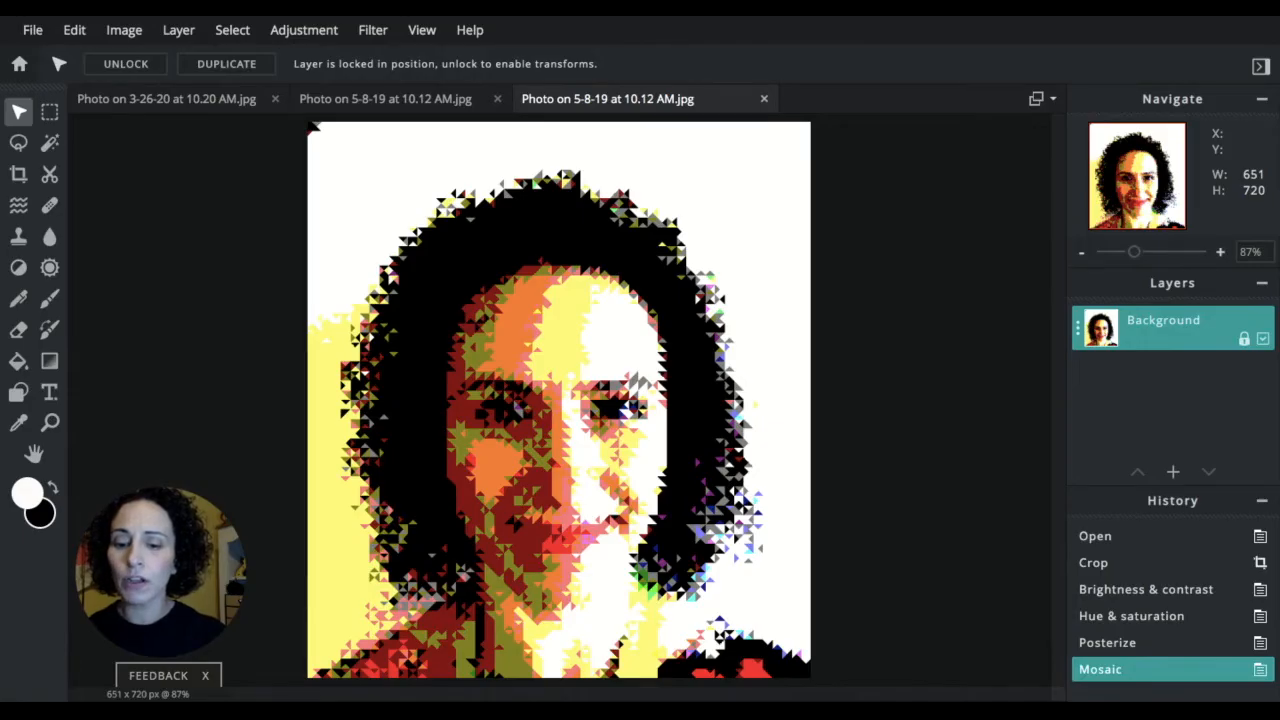
pyautogui.hotkey('ctrl', 'z')
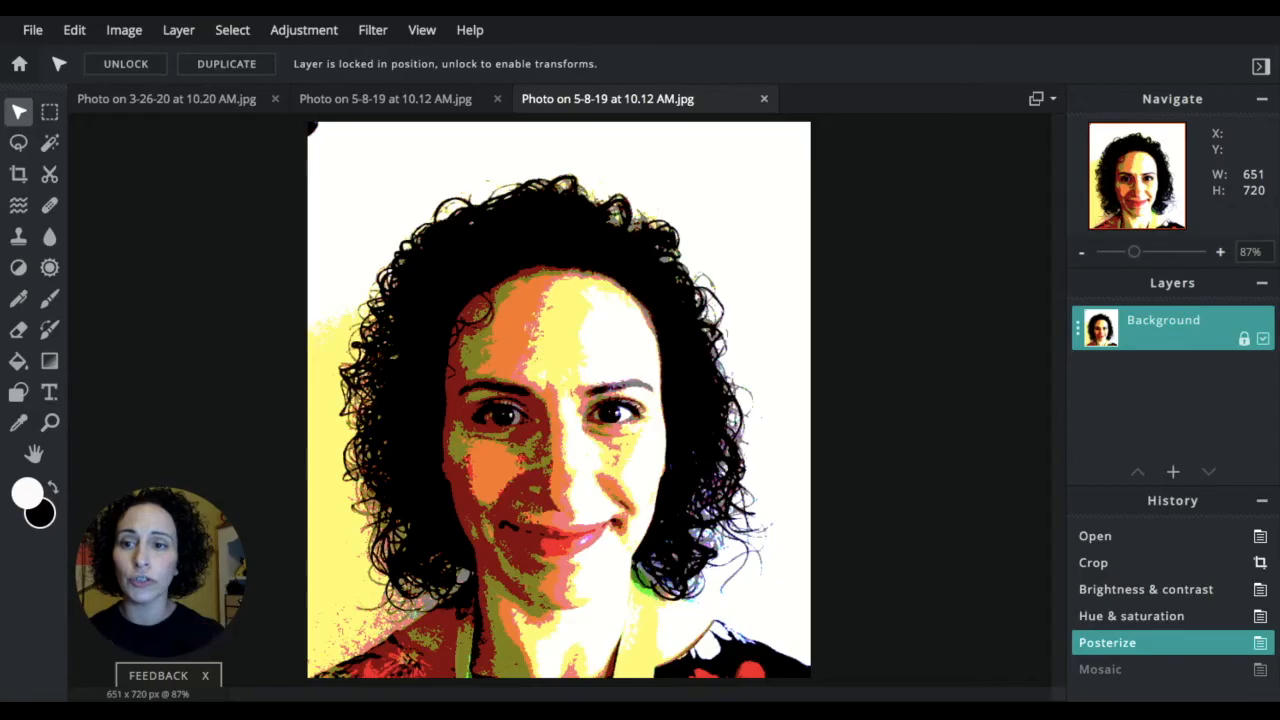
pyautogui.click(75, 31)
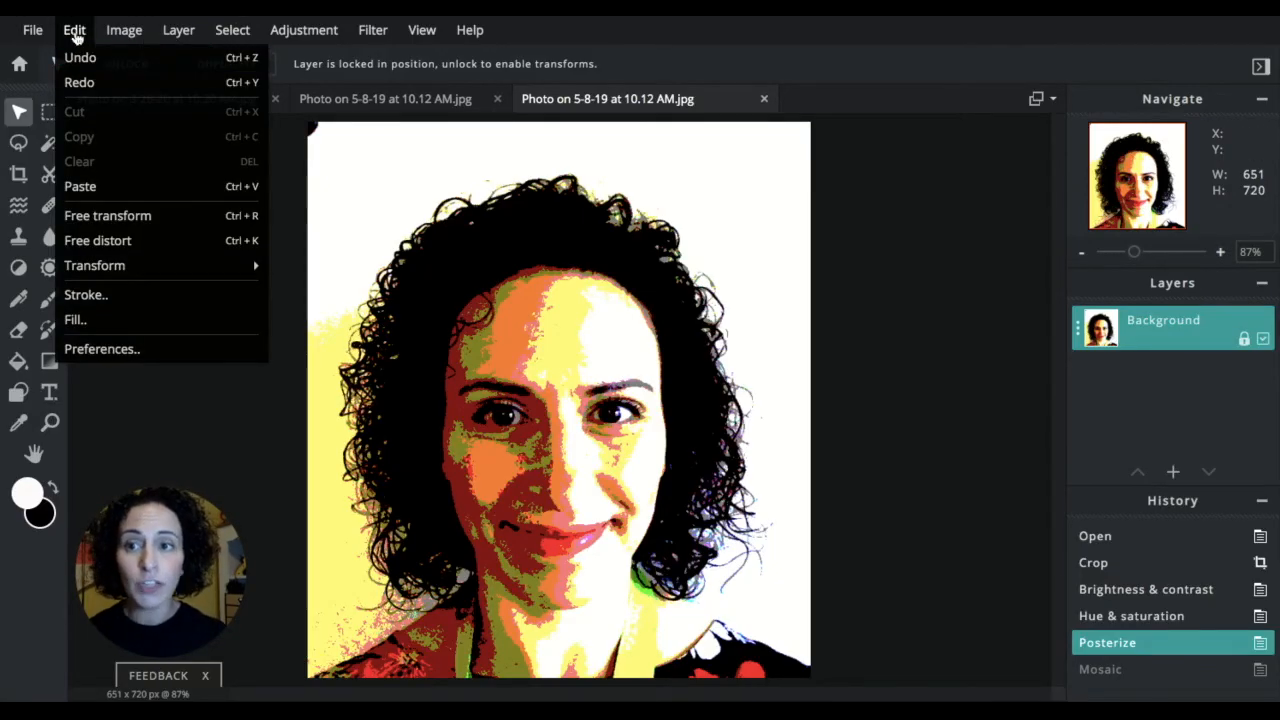
pyautogui.click(75, 31)
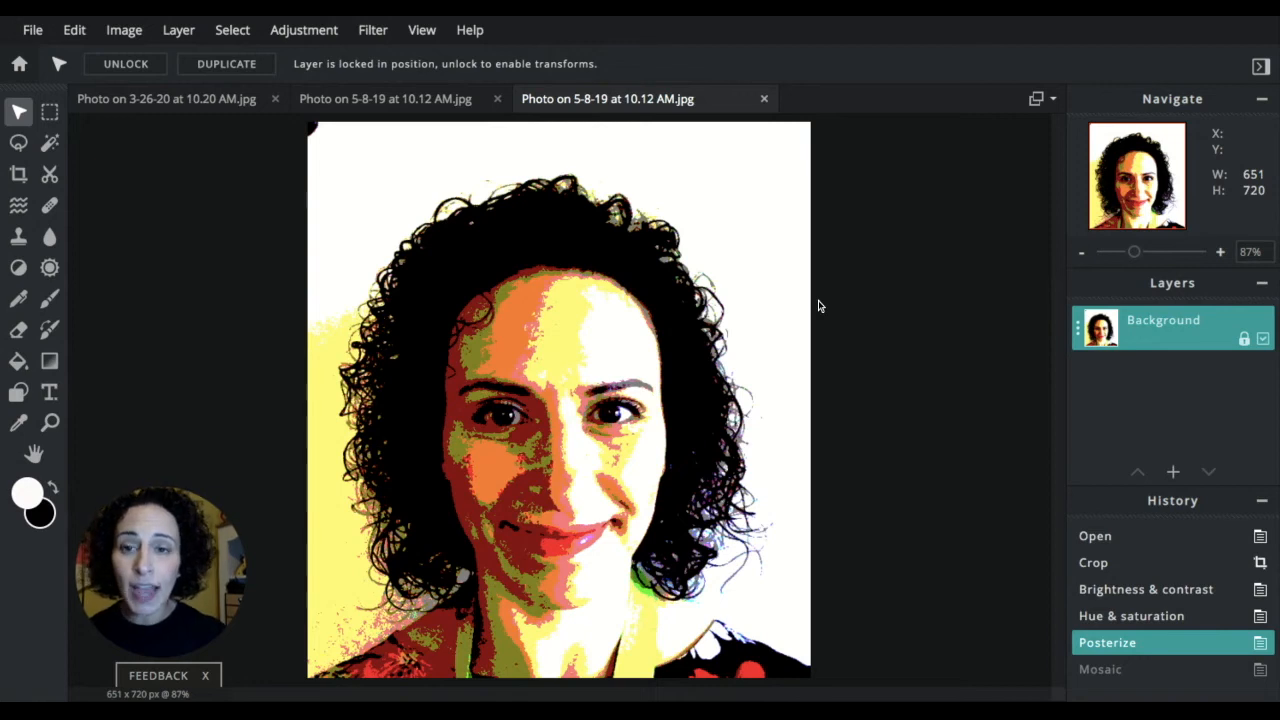
# Step: Try out different strengths of the Mosaic filter on the posterized portrait and apply it with an amount of 25
pyautogui.click(370, 31)
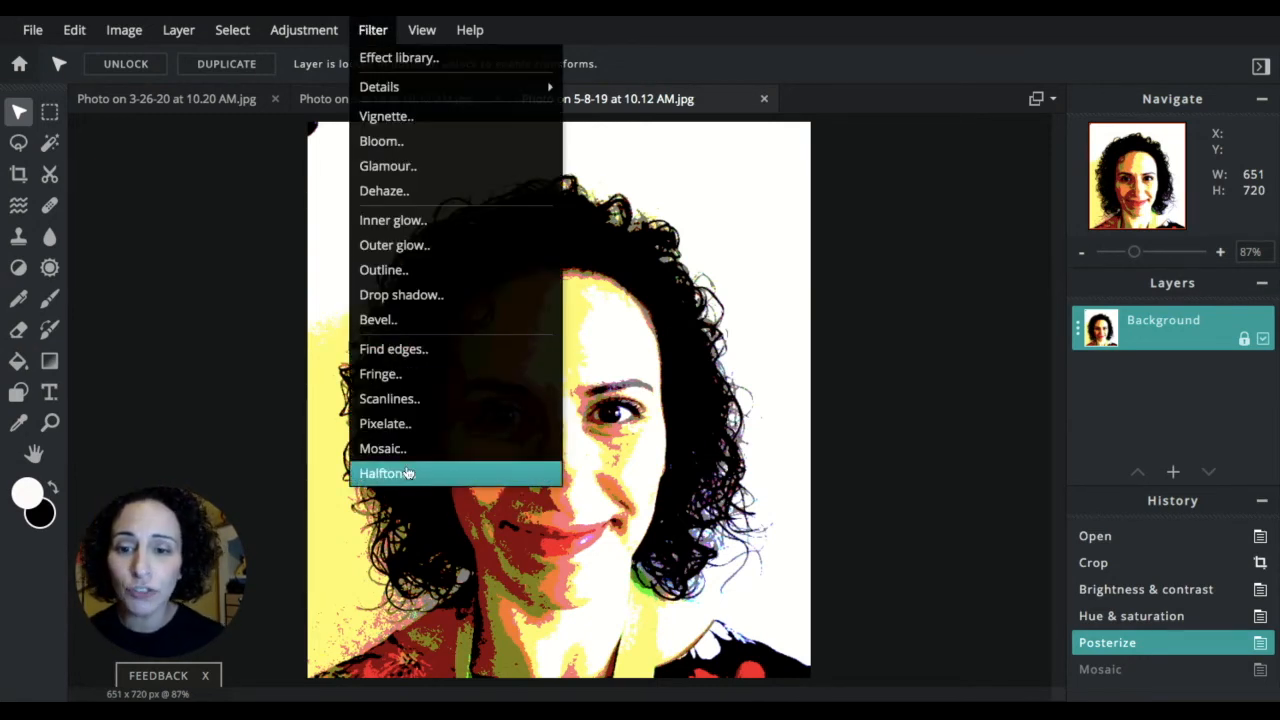
pyautogui.click(407, 452)
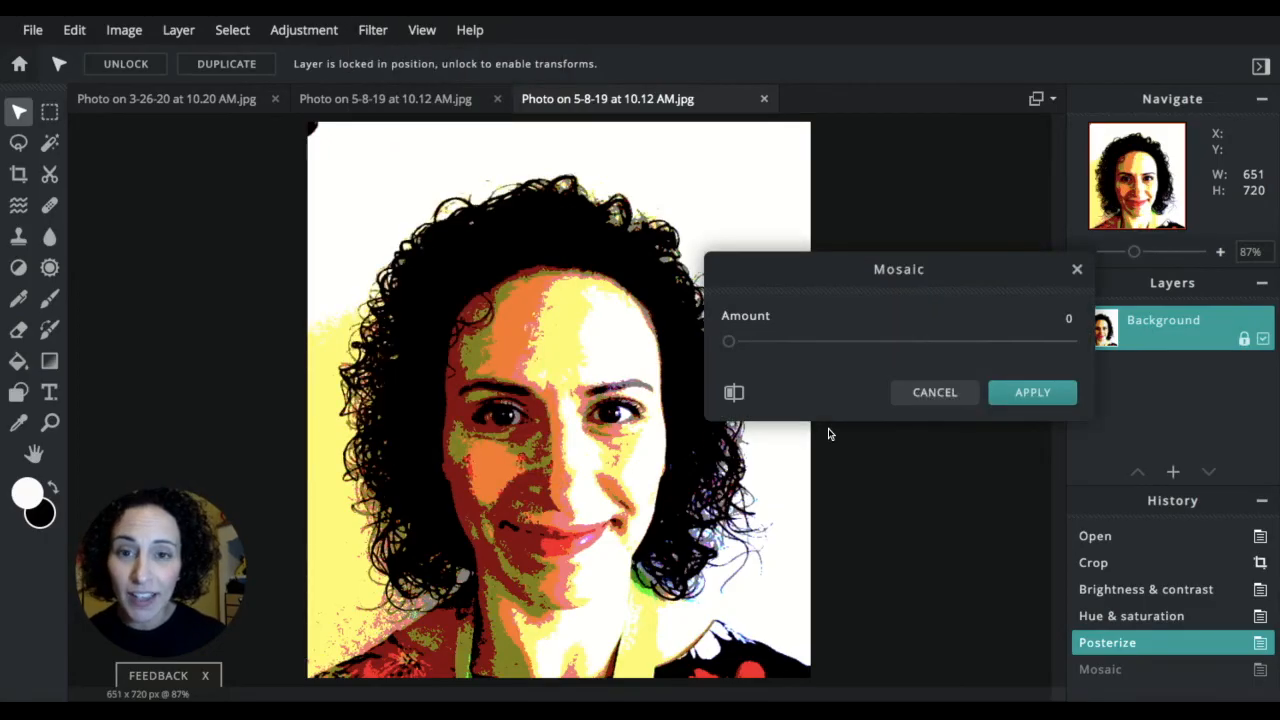
pyautogui.moveTo(730, 342); pyautogui.dragTo(820, 342)
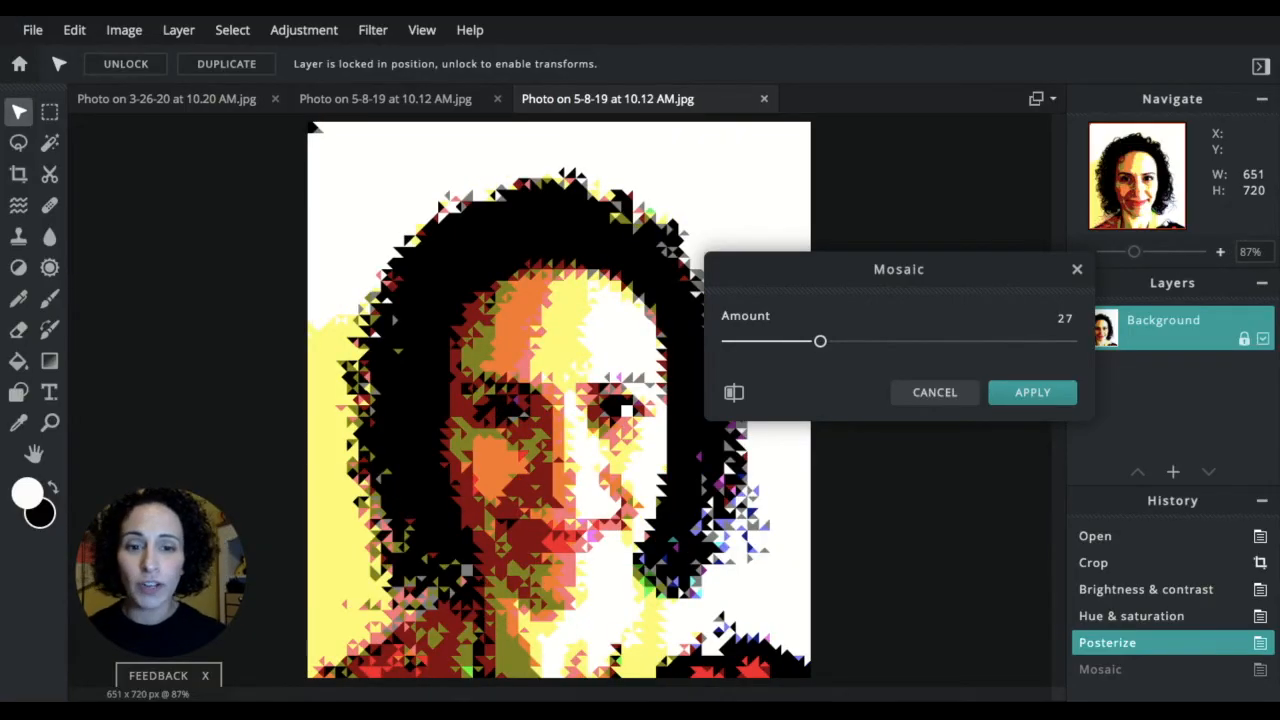
pyautogui.moveTo(820, 342); pyautogui.dragTo(839, 342)
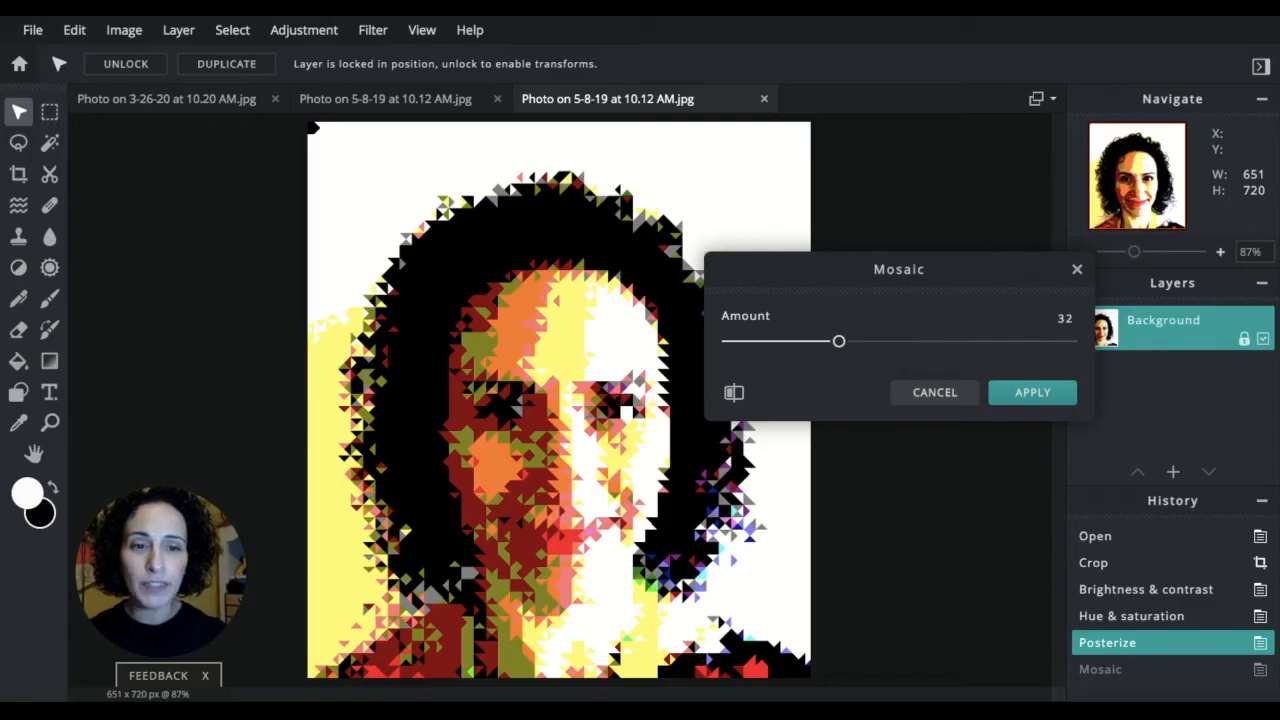
pyautogui.moveTo(839, 341); pyautogui.dragTo(812, 341)
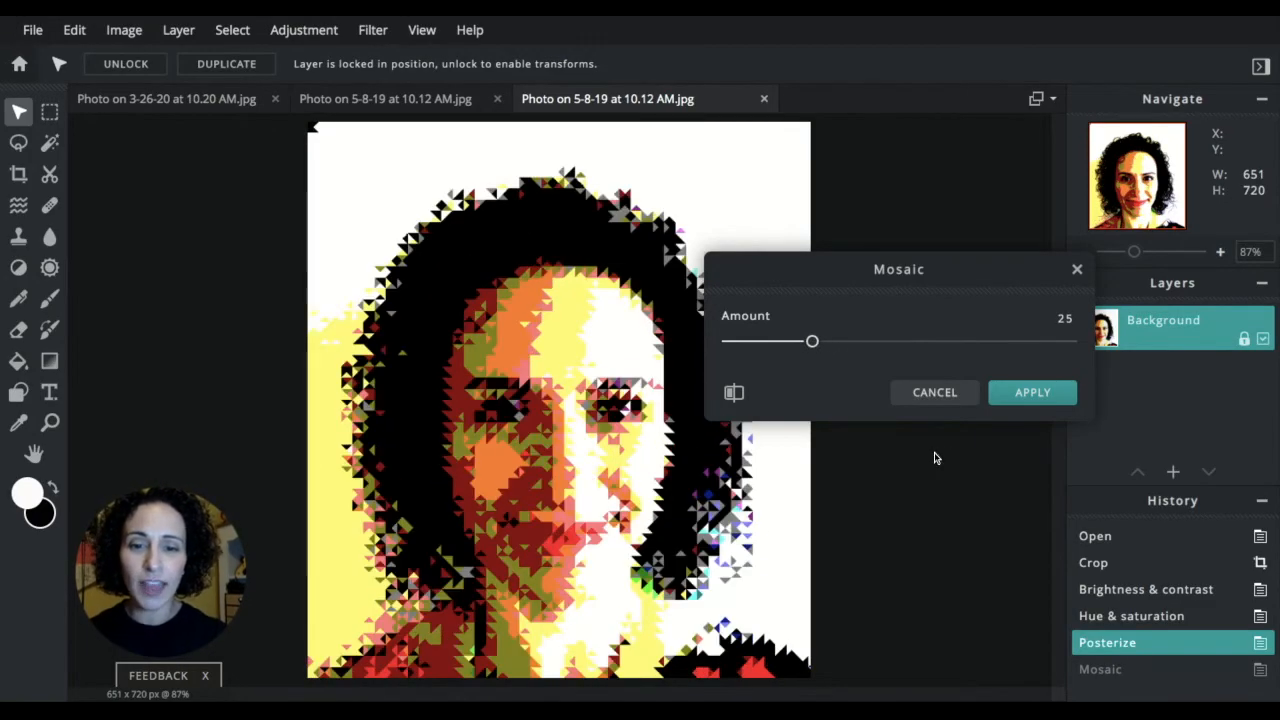
pyautogui.click(1028, 395)
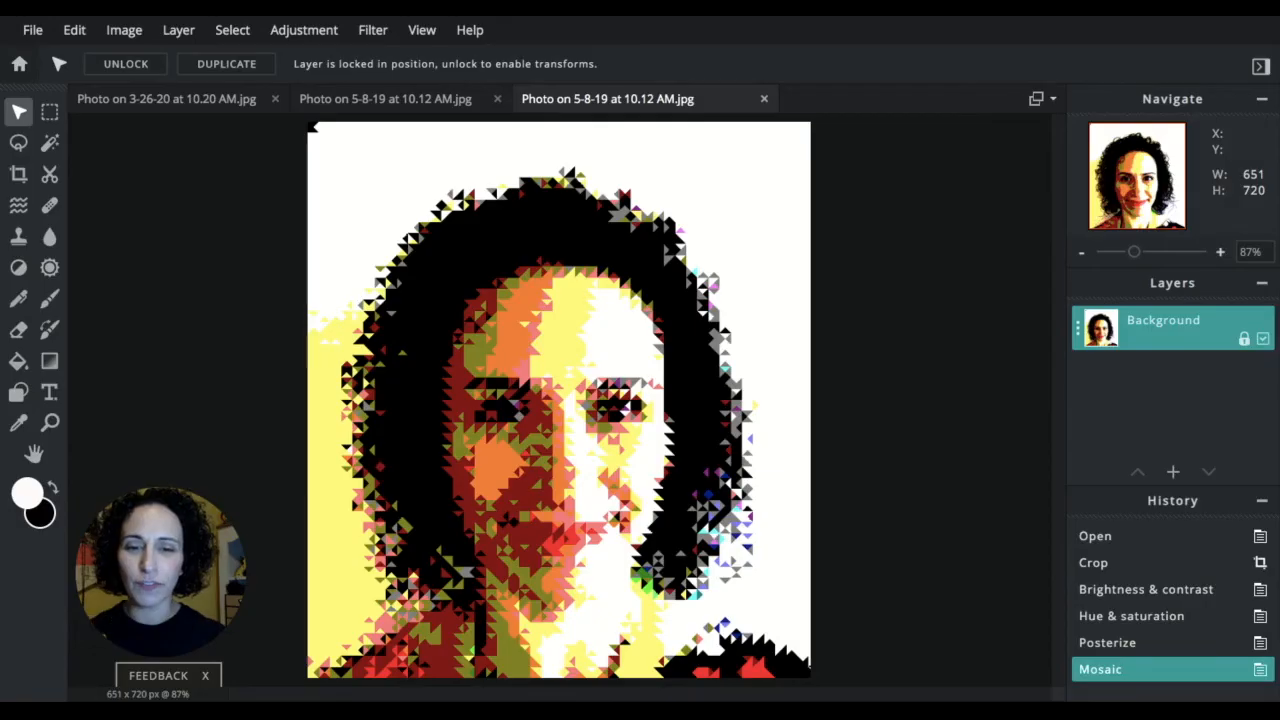
pyautogui.scroll(3, 568, 454)
pyautogui.scroll(4, 571, 454)
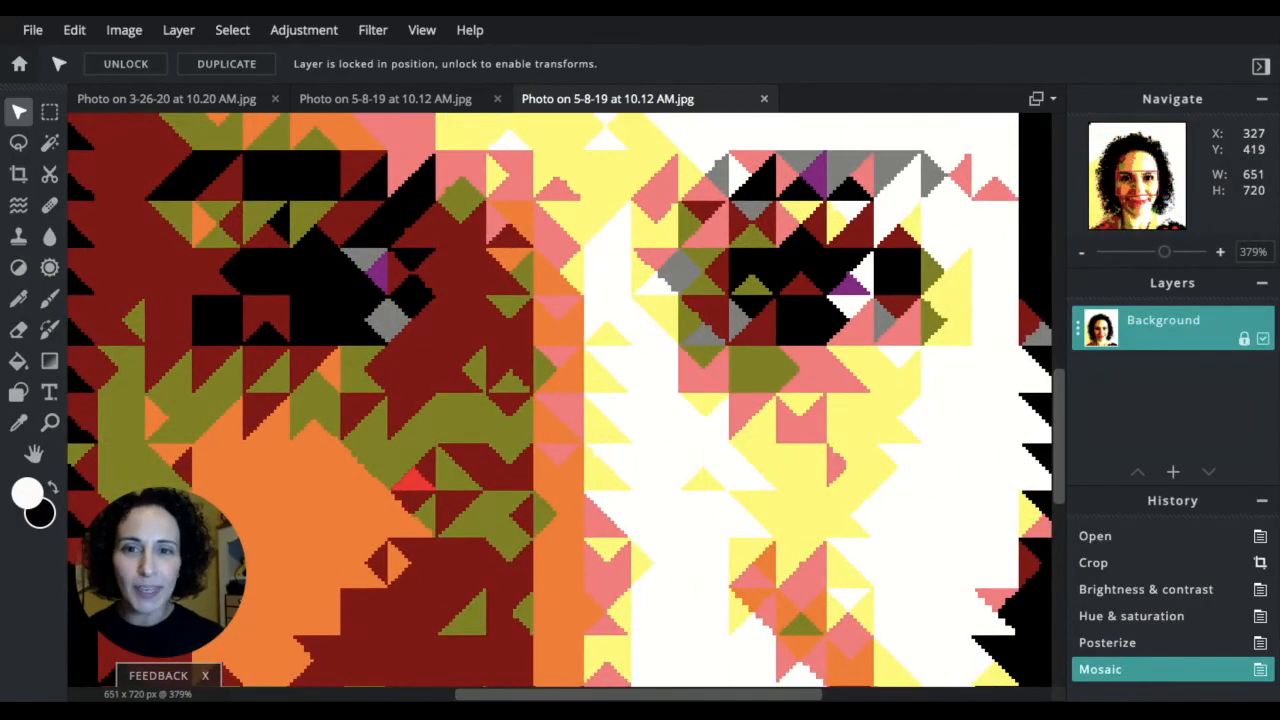
pyautogui.scroll(-9, 569, 450)
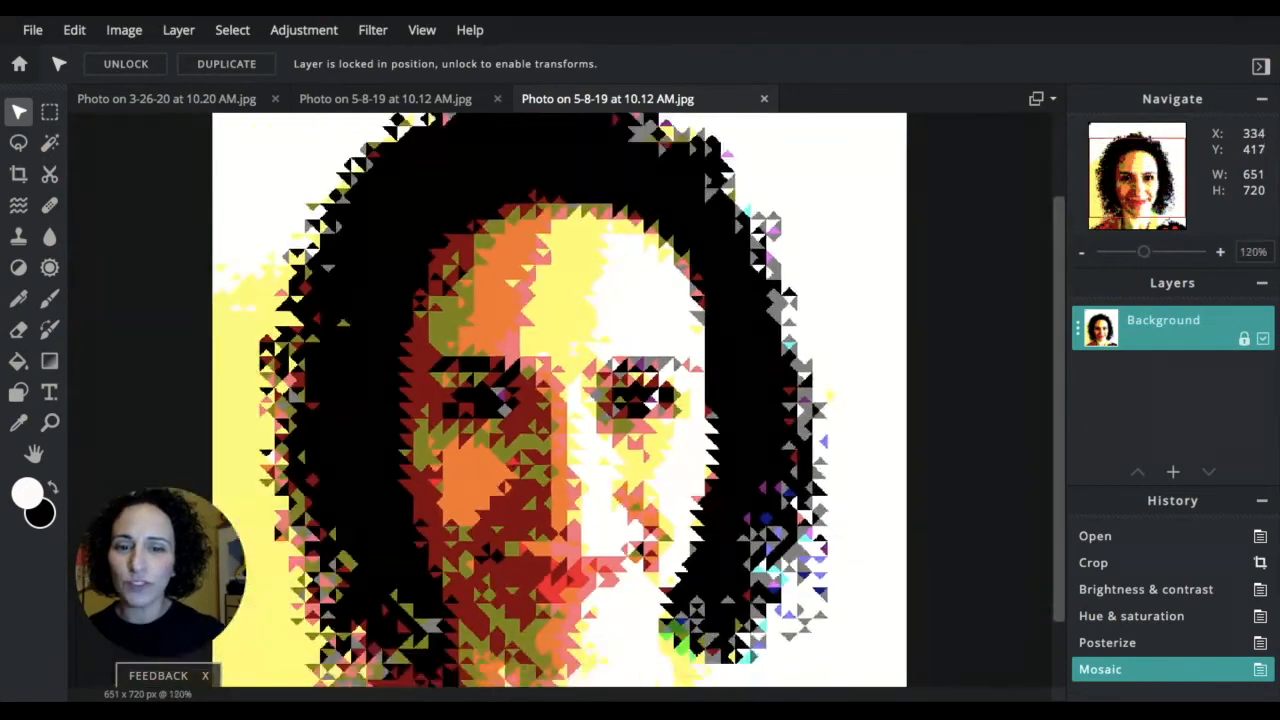
pyautogui.scroll(-4, 569, 448)
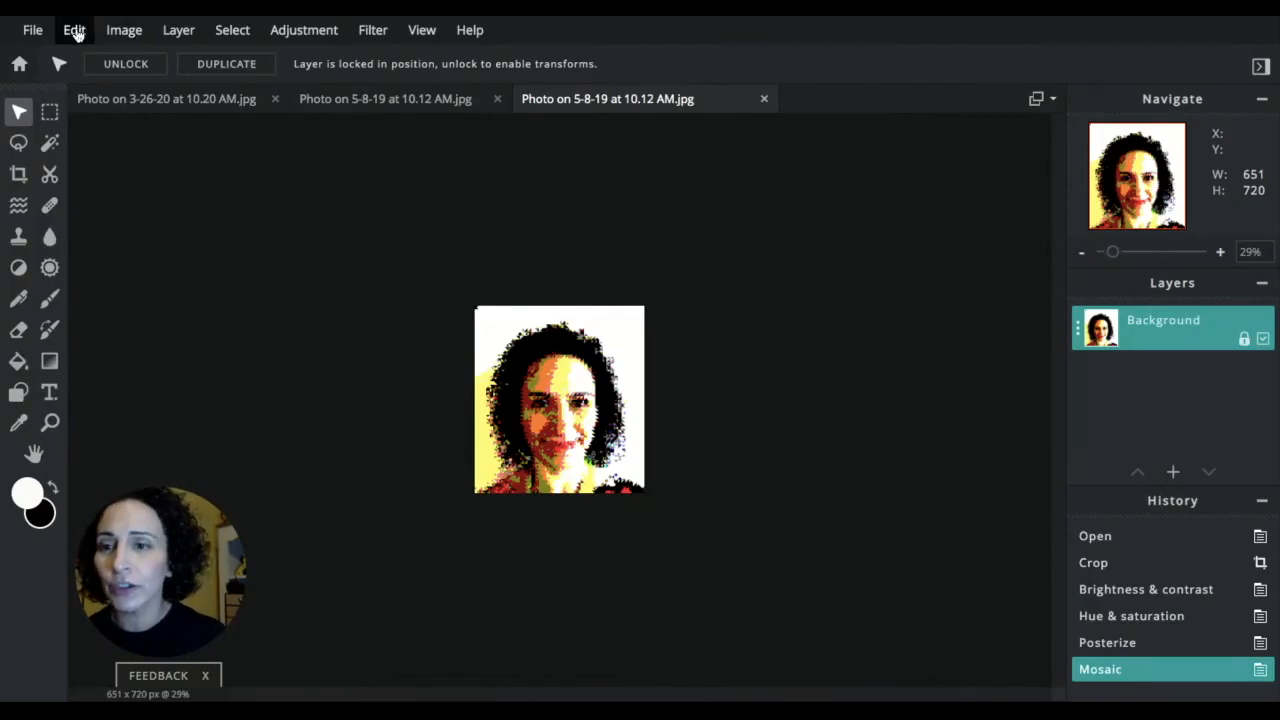
# Step: Download the mosaic portrait as a JPG, with the person's first name followed by "beginner" as the file name
pyautogui.click(33, 30)
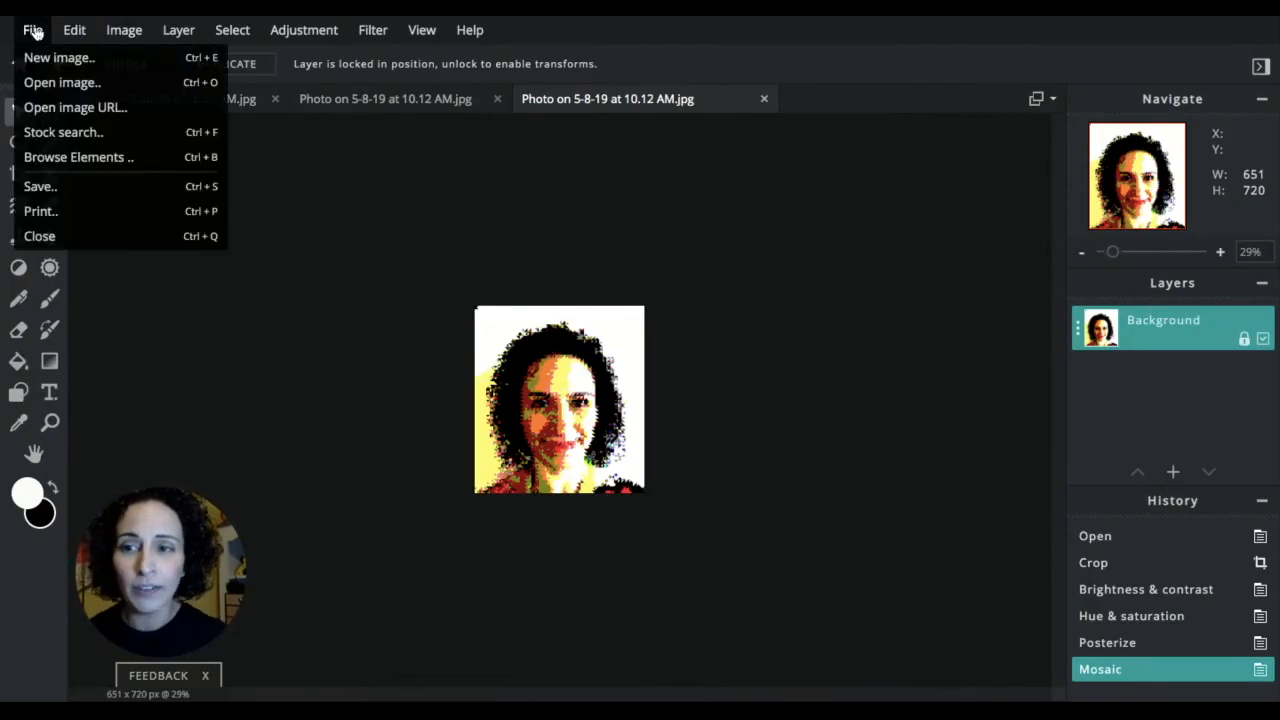
pyautogui.click(57, 190)
pyautogui.click(1096, 189)
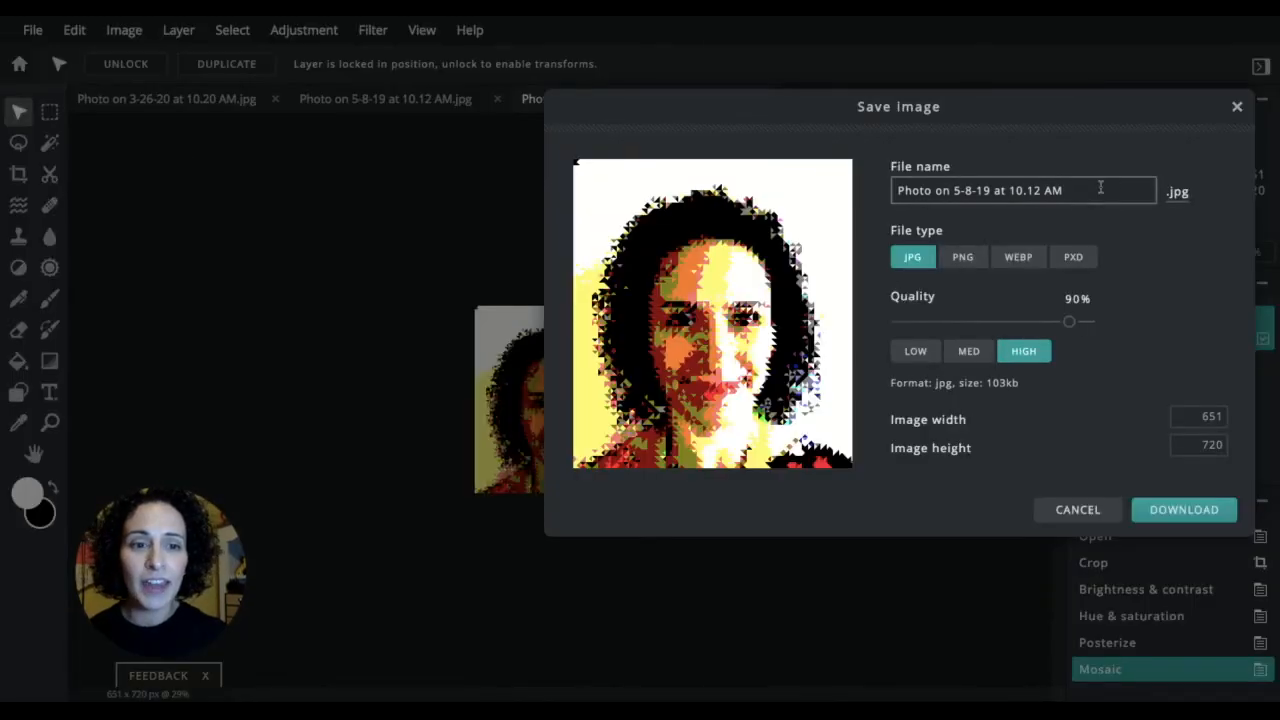
pyautogui.tripleClick(1096, 189)
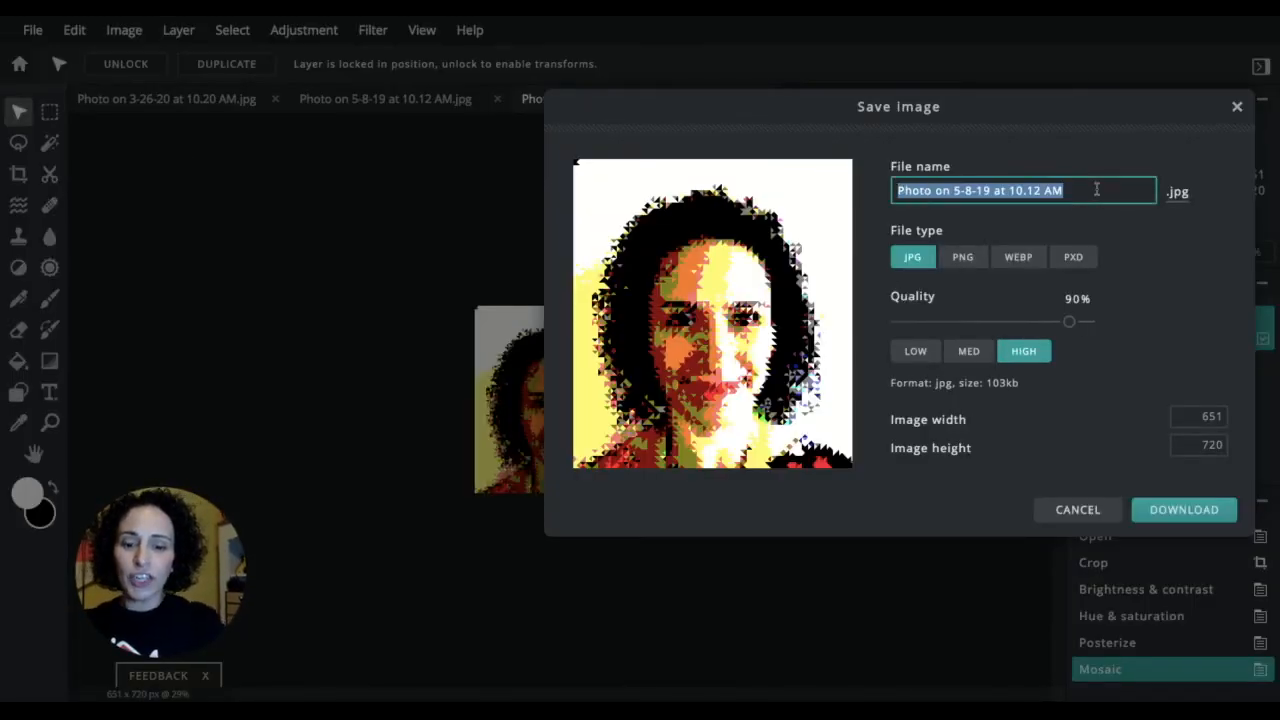
pyautogui.write('janine')
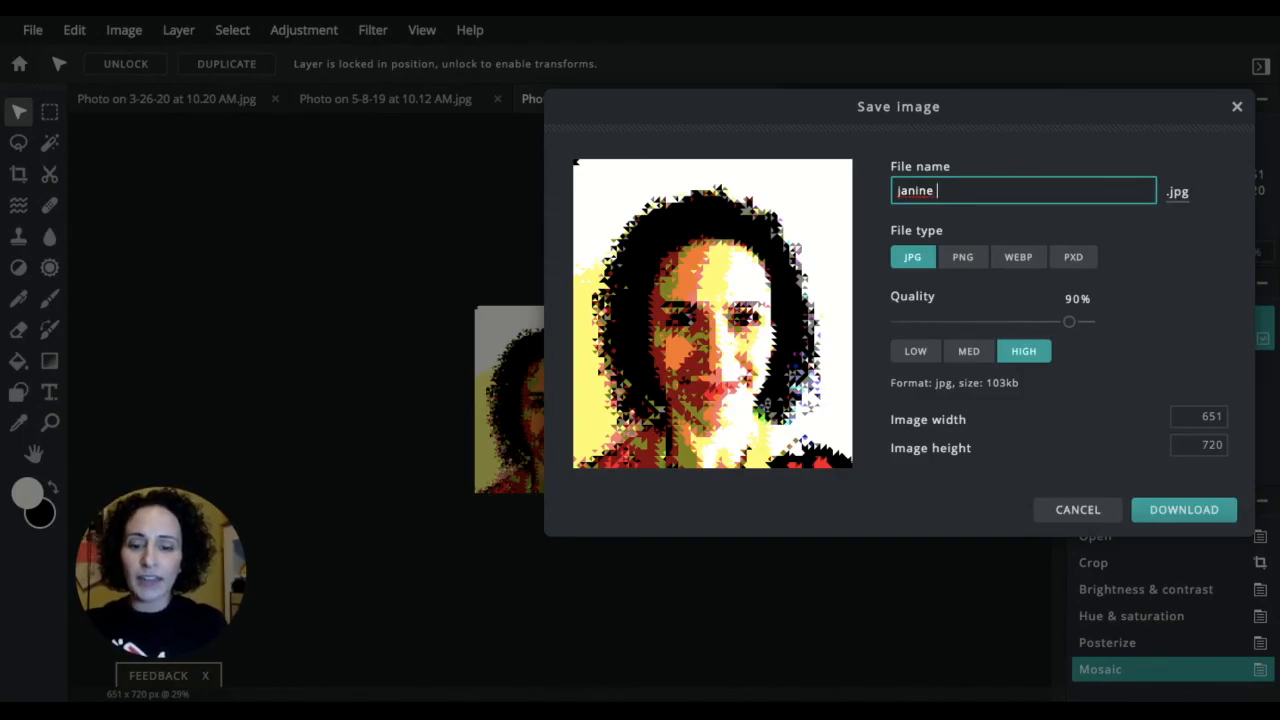
pyautogui.write(' beginner')
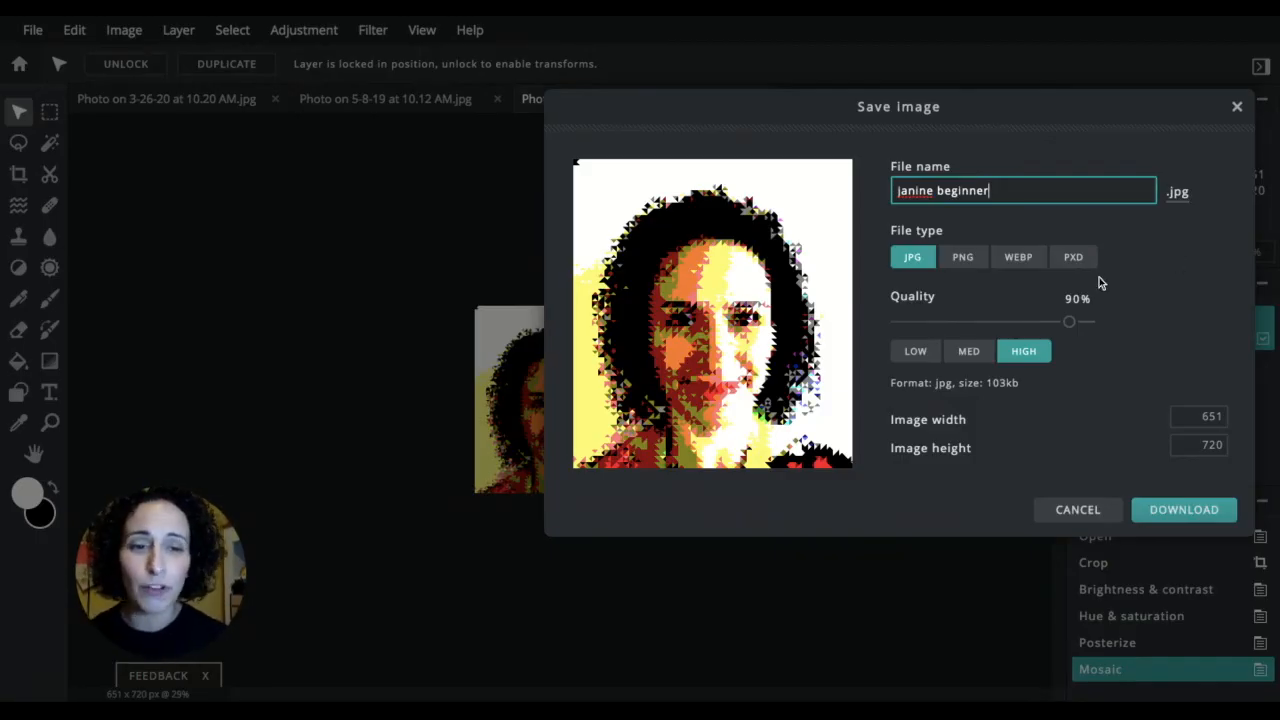
pyautogui.click(1170, 512)
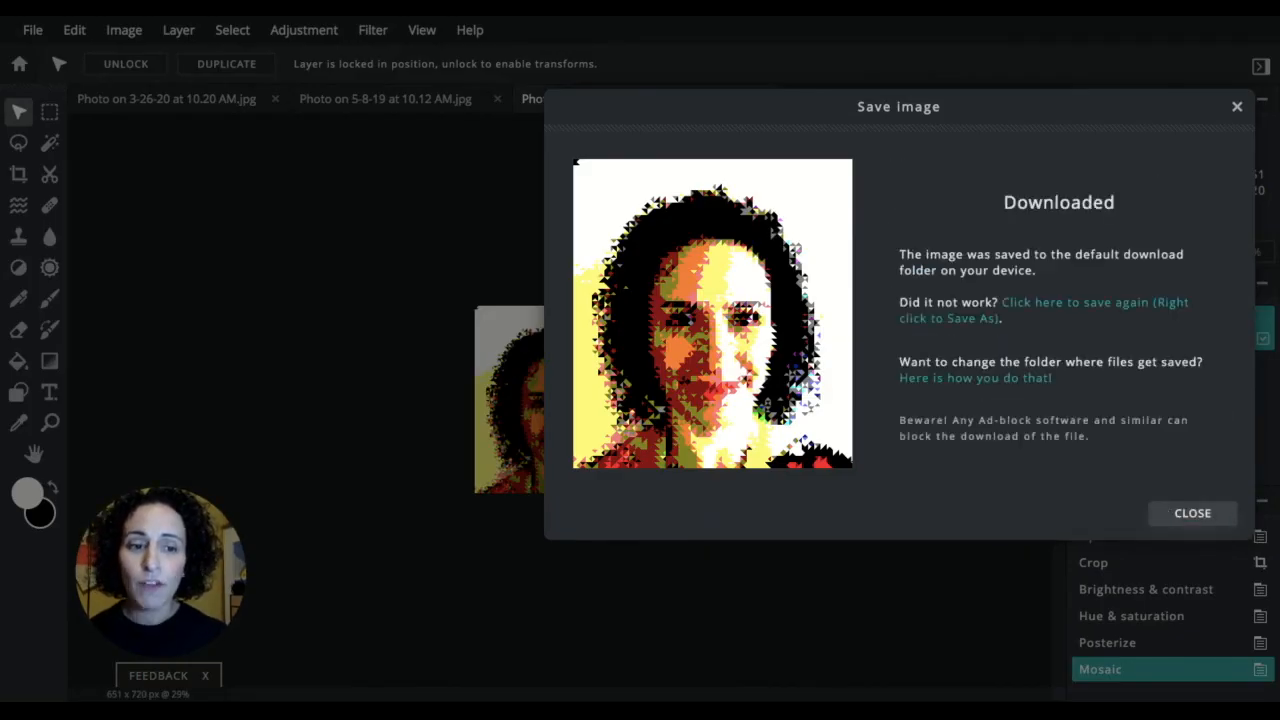
pyautogui.click(1185, 513)
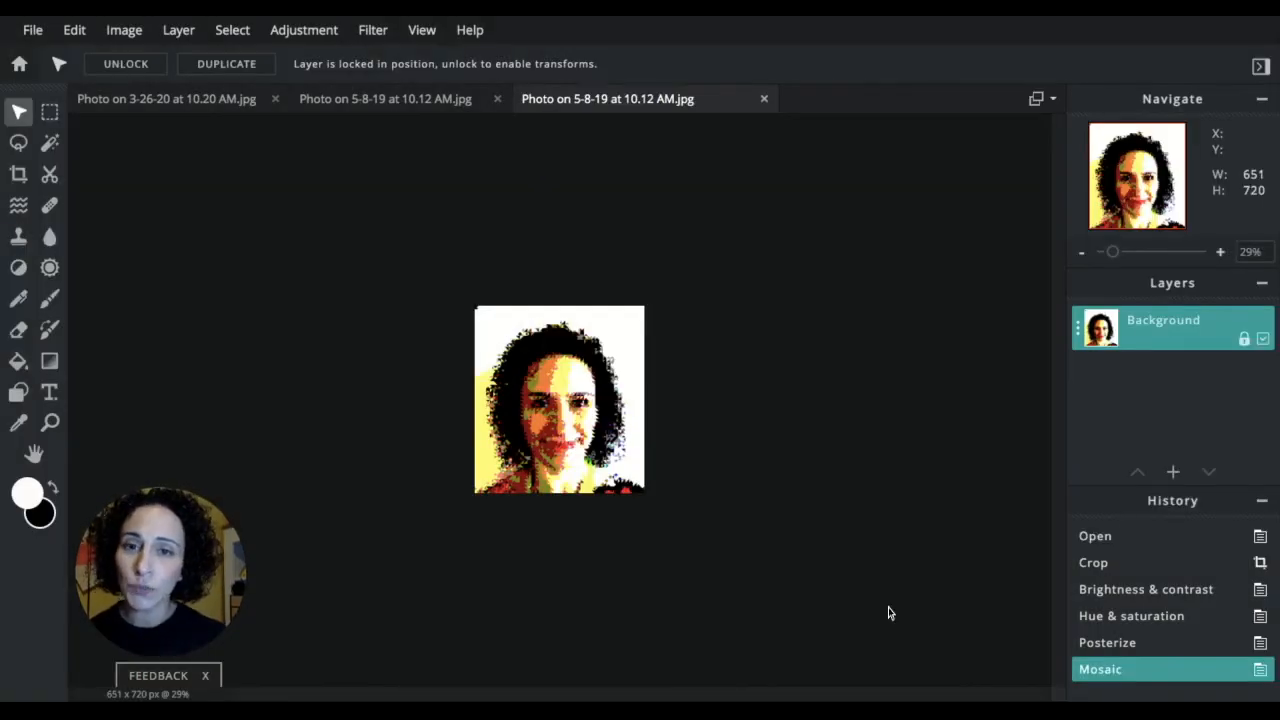